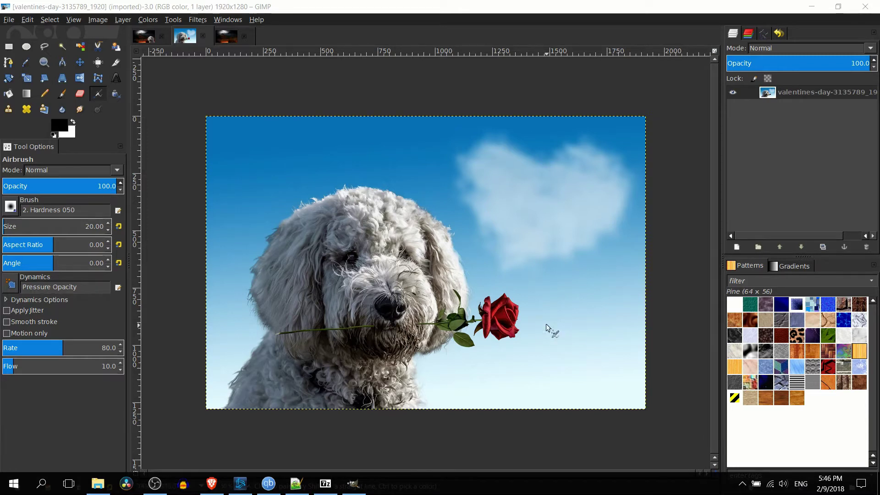
Paste the dog-with-rose photo into the stairway image as a new layer, then return to the dog photo
left_click(227, 36)
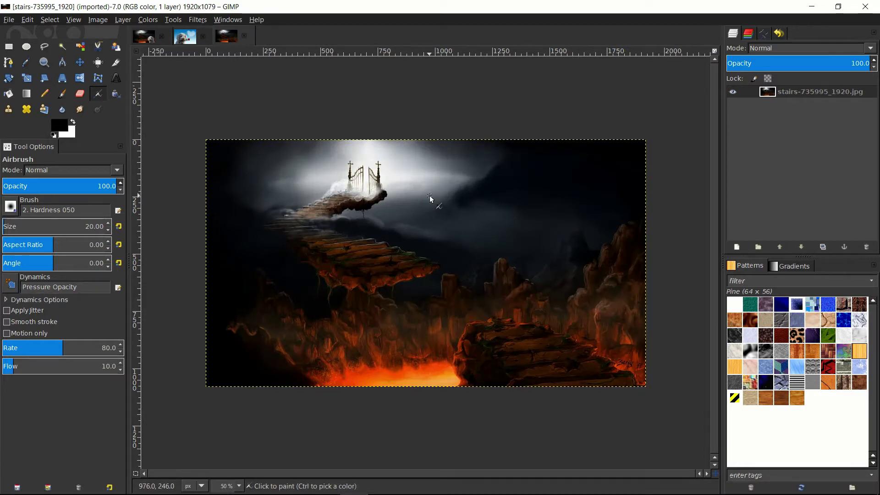
key("ctrl+v")
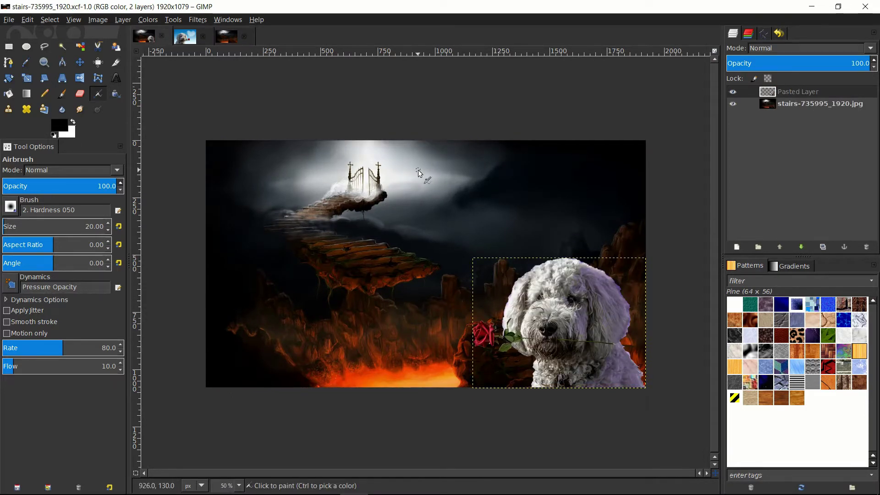
left_click(183, 36)
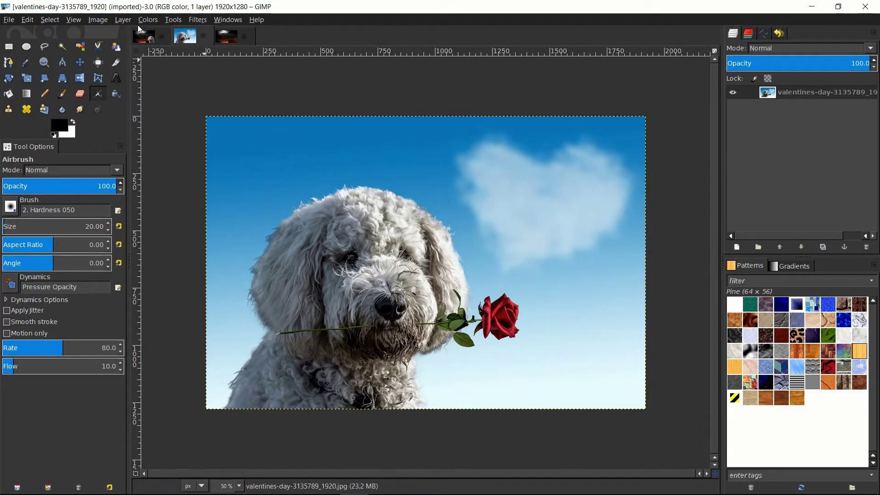
left_click(143, 36)
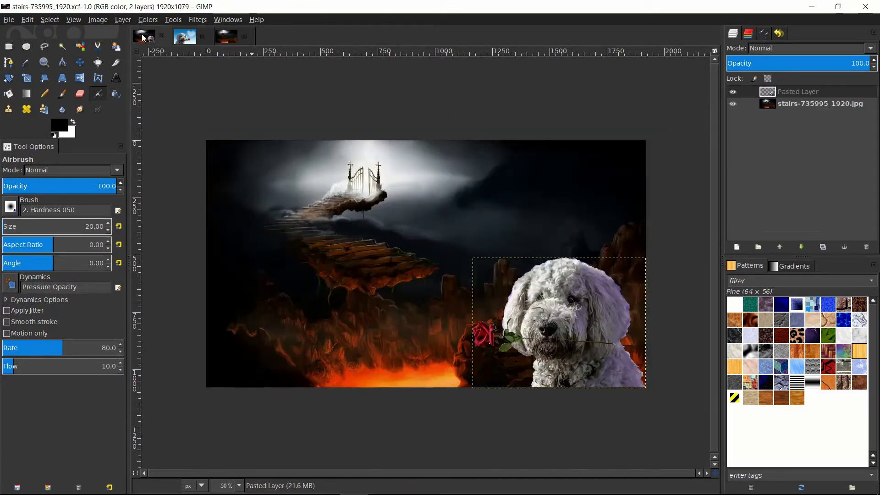
left_click(185, 37)
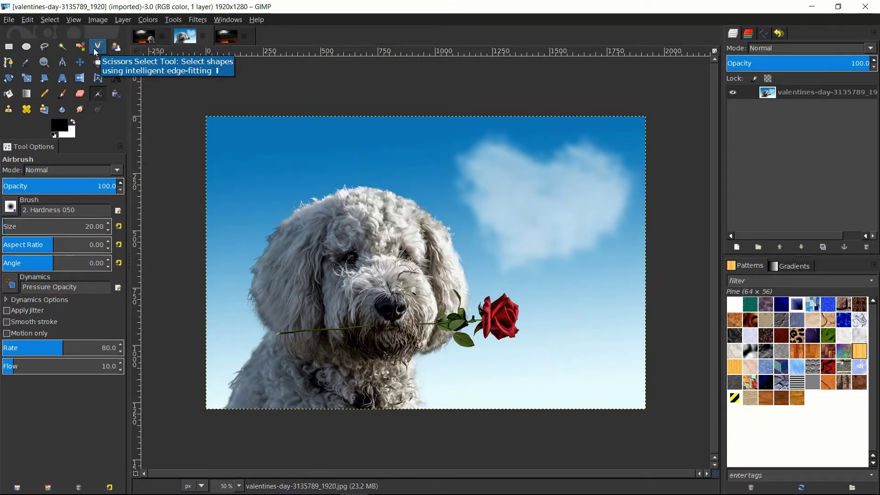
Choose Scissors Select, zoom in, and place the first outline points along the dog's head top
left_click(95, 50)
scroll(374, 197, "up", 1)
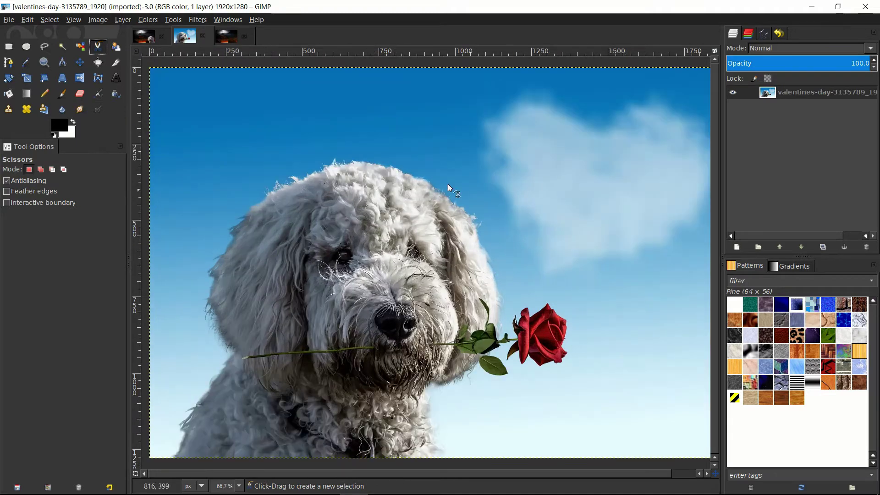
left_click(362, 164)
scroll(400, 172, "up", 1)
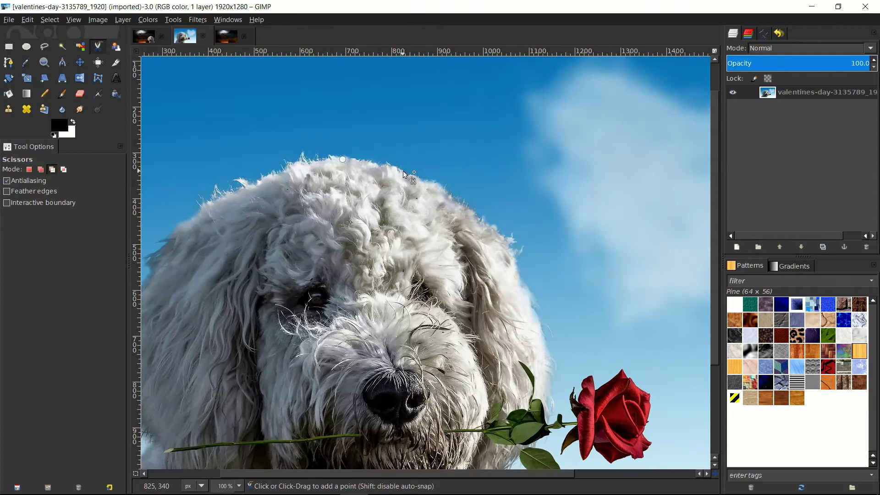
left_click(403, 170)
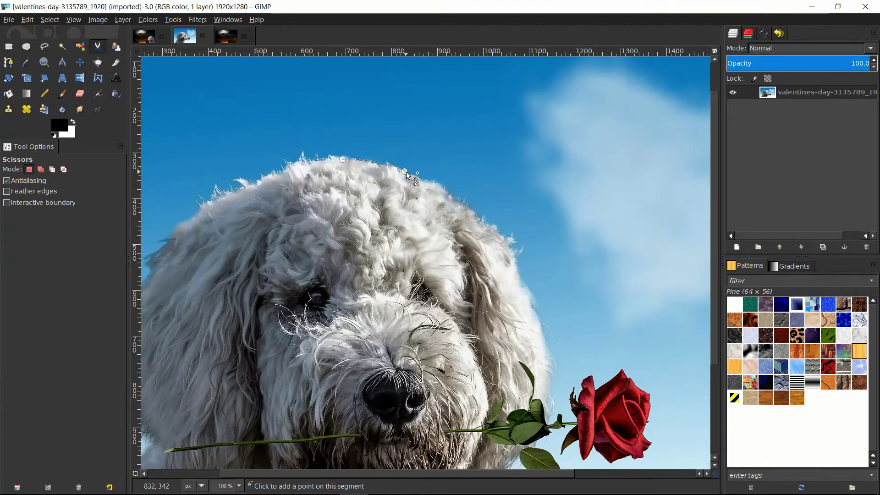
scroll(372, 157, "up", 3)
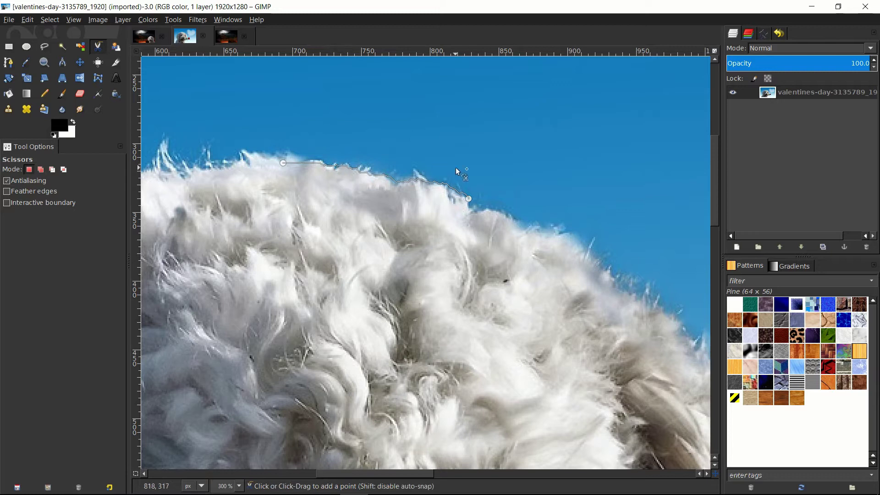
Extend the scissors outline along the fur edge down the dog's right ear
scroll(520, 191, "right", 3)
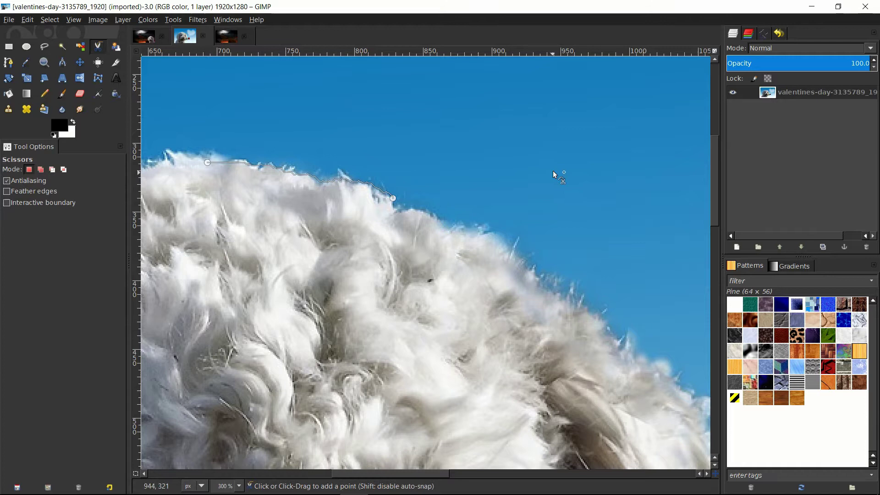
scroll(400, 214, "down", 1)
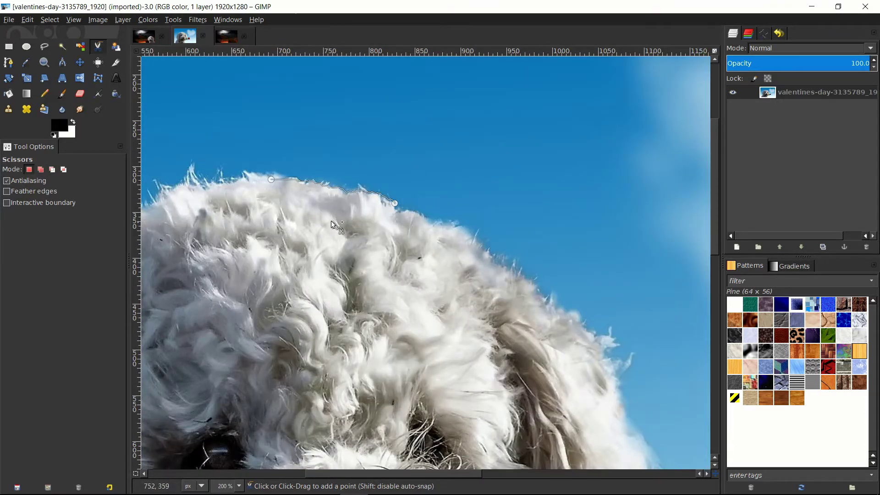
scroll(362, 239, "right", 4)
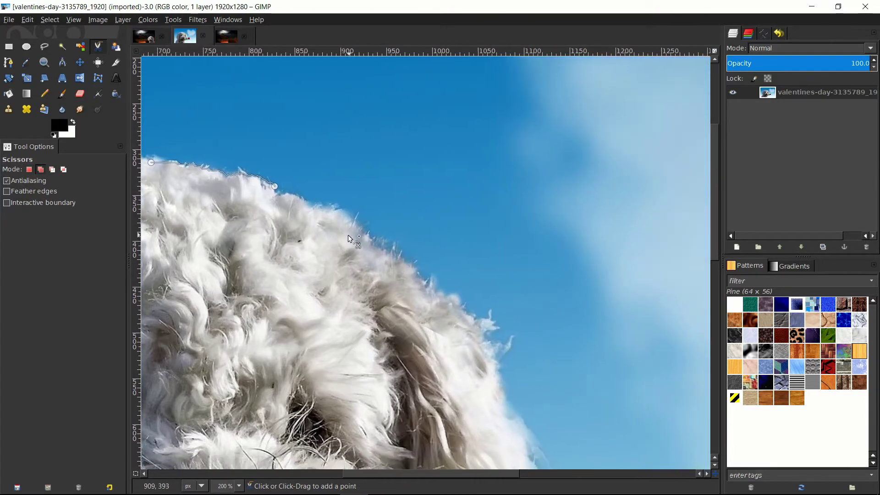
left_click(356, 221)
scroll(367, 216, "down", 2)
scroll(367, 215, "right", 2)
left_click(345, 202)
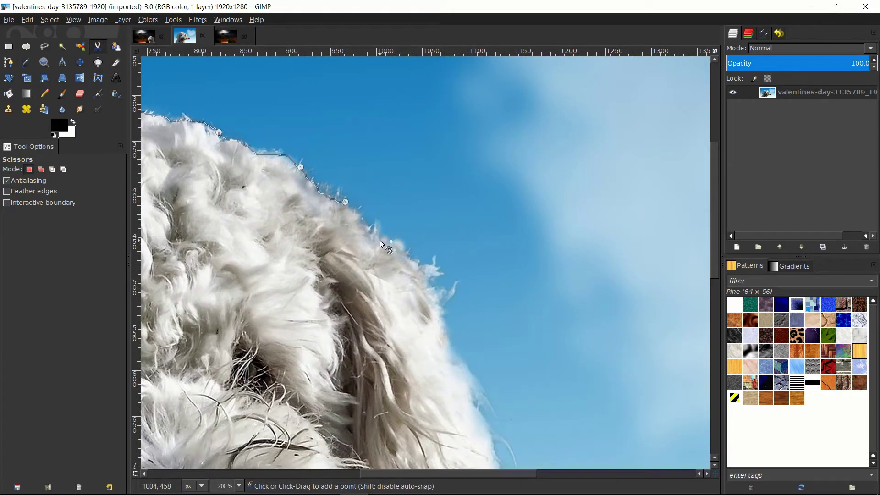
left_click(386, 240)
scroll(390, 215, "down", 2)
scroll(389, 216, "left", 1)
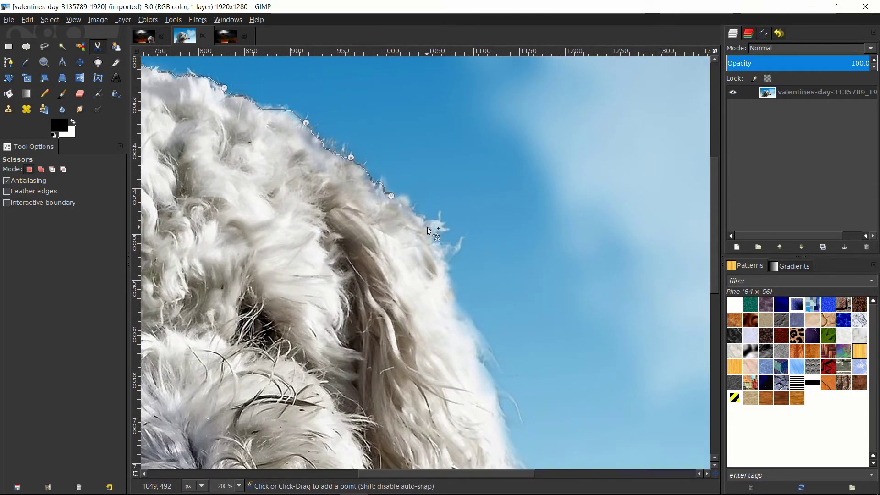
left_click(428, 227)
scroll(458, 246, "down", 1)
scroll(458, 246, "right", 1)
scroll(458, 246, "down", 1)
scroll(457, 246, "right", 1)
left_click(433, 230)
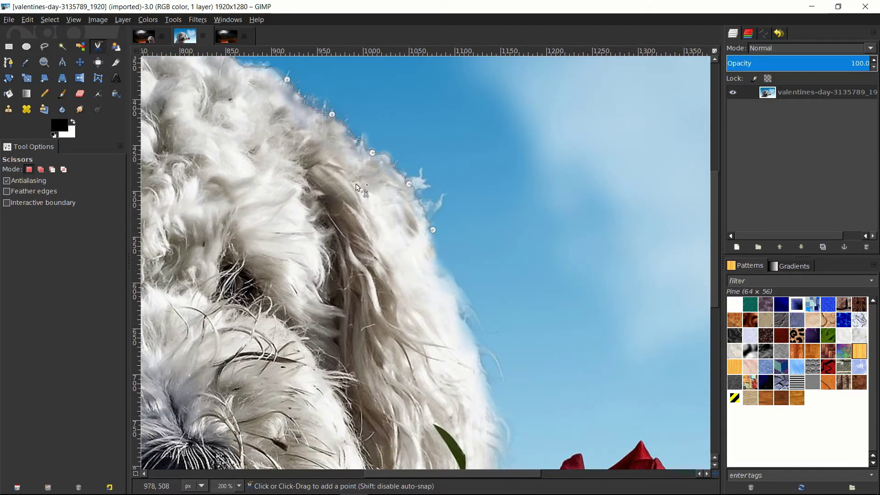
scroll(428, 212, "left", 1)
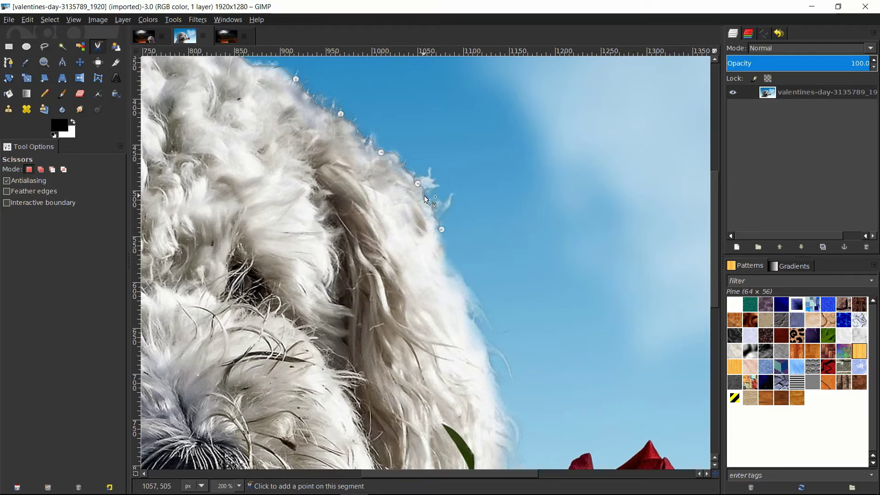
Reshape the outline around the stray fur tuft and continue it down toward the rose stem
mouse_move(424, 191)
left_mouse_down()
mouse_move(431, 173)
mouse_move(427, 198)
left_mouse_up()
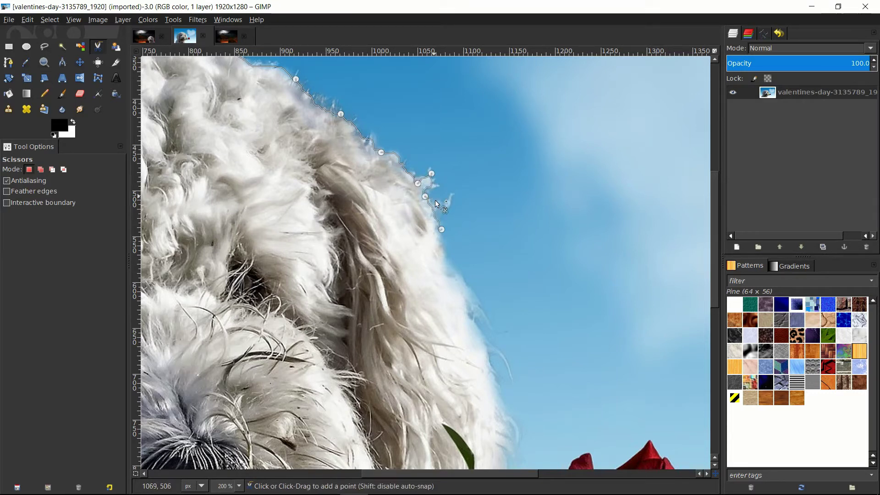
scroll(460, 253, "down", 2)
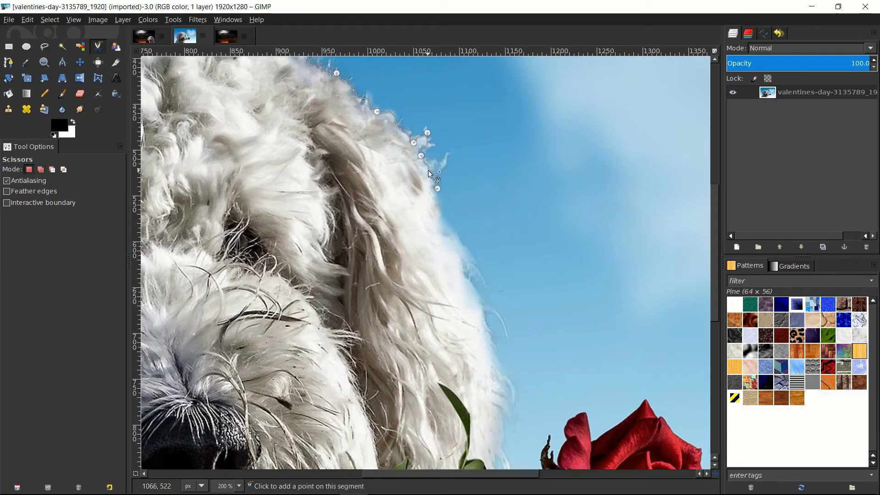
left_click_drag(446, 162, 446, 157)
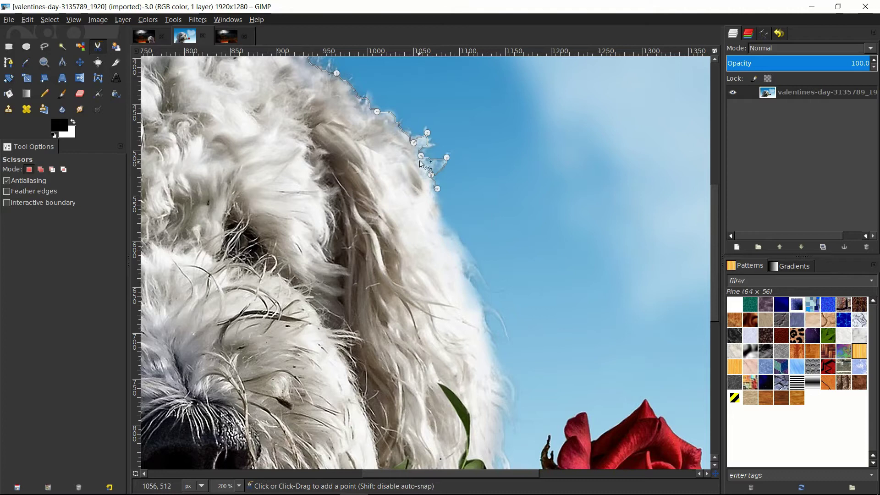
left_click(431, 175)
scroll(463, 233, "down", 3)
scroll(440, 192, "right", 1)
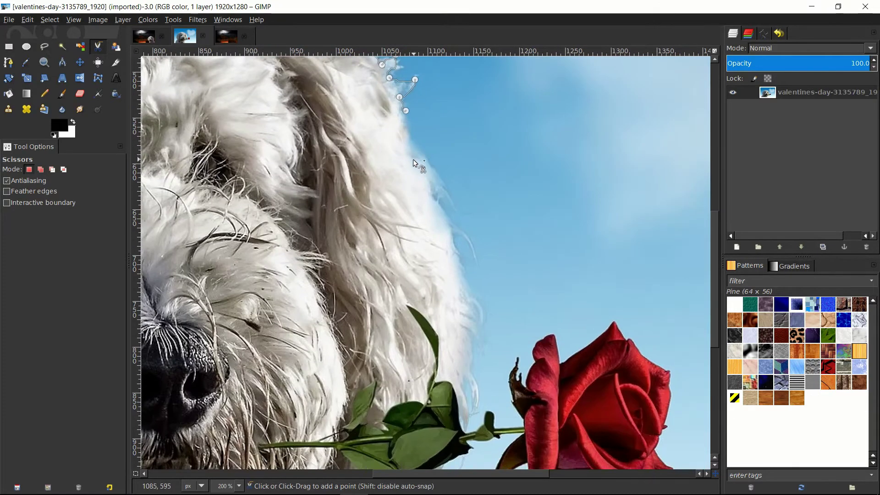
left_click(411, 159)
left_click(435, 177)
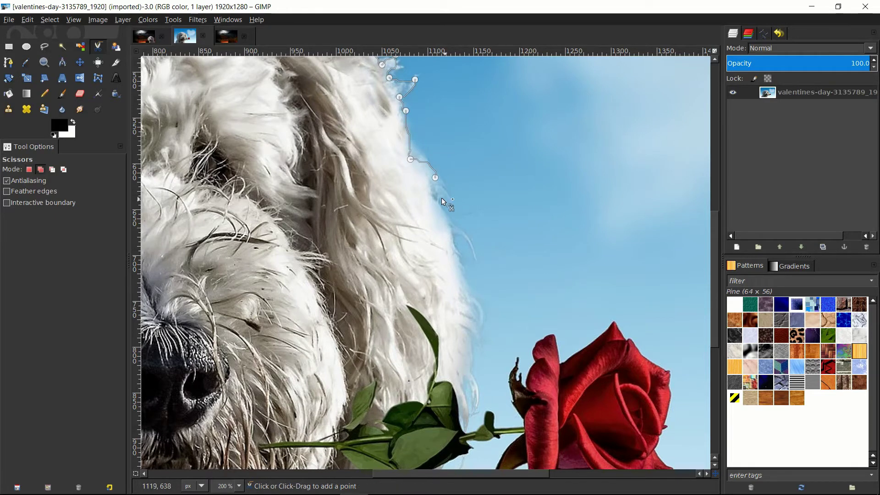
scroll(413, 176, "down", 1)
scroll(412, 177, "right", 1)
left_click(404, 188)
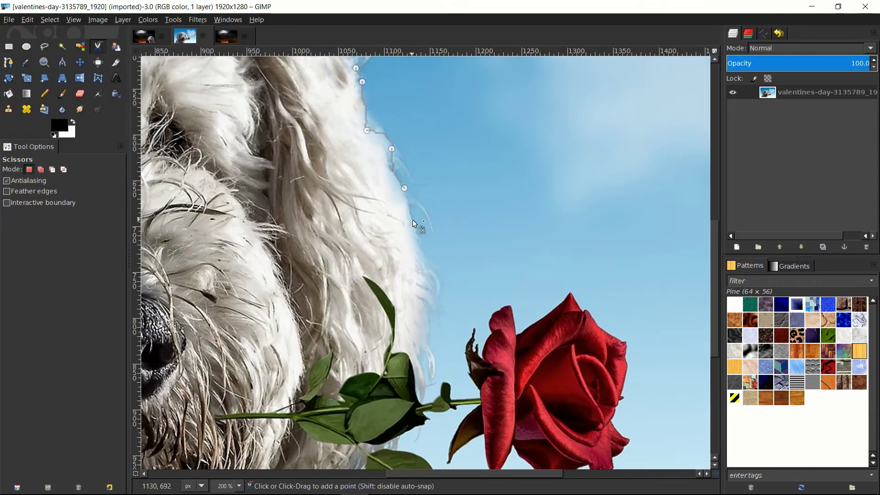
left_click(413, 220)
scroll(423, 223, "down", 3)
scroll(399, 197, "right", 1)
left_click(381, 182)
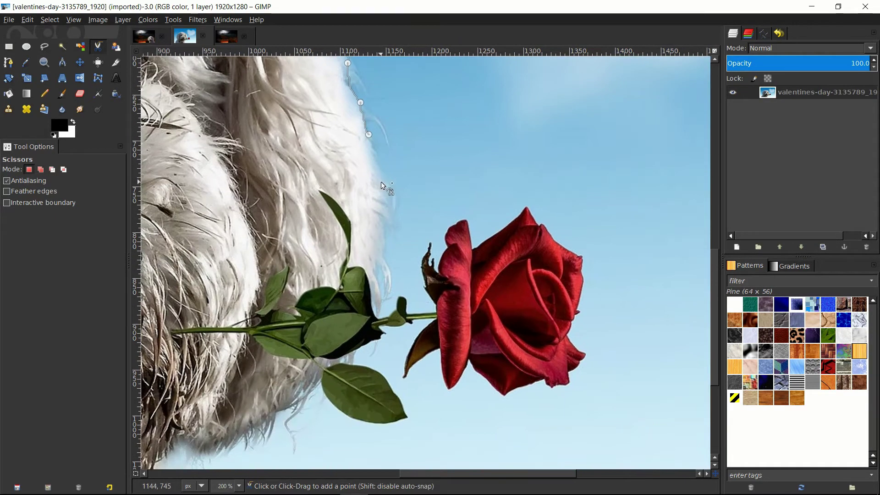
left_click(375, 161)
left_click(384, 220)
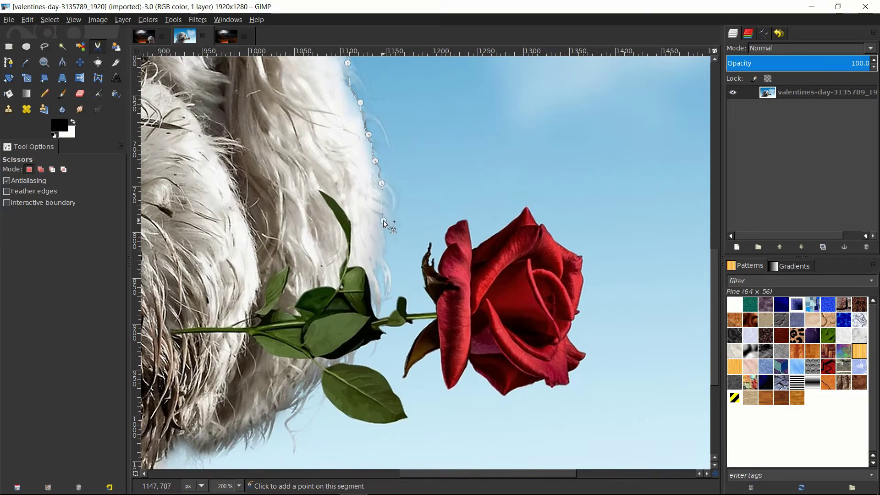
scroll(392, 221, "down", 3)
scroll(398, 156, "left", 1)
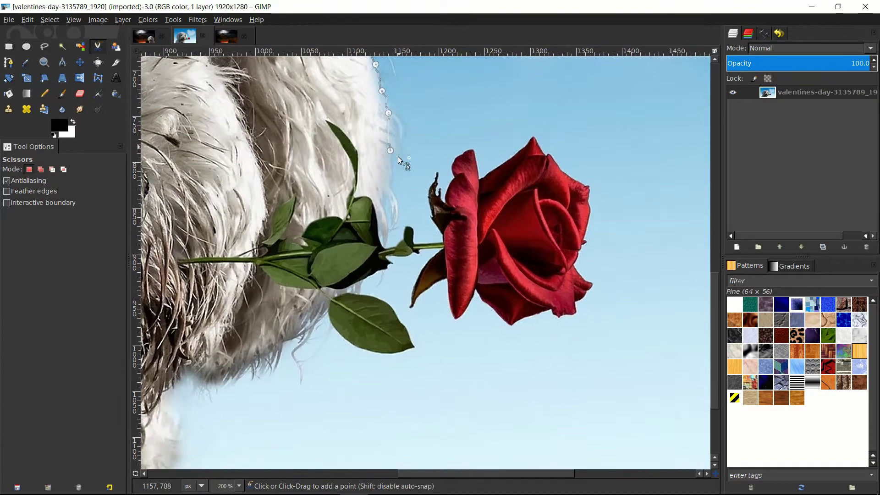
left_click(387, 193)
left_click(376, 215)
Trace the scissors outline along the rose stem and up the sepal to its tip
left_click(380, 246)
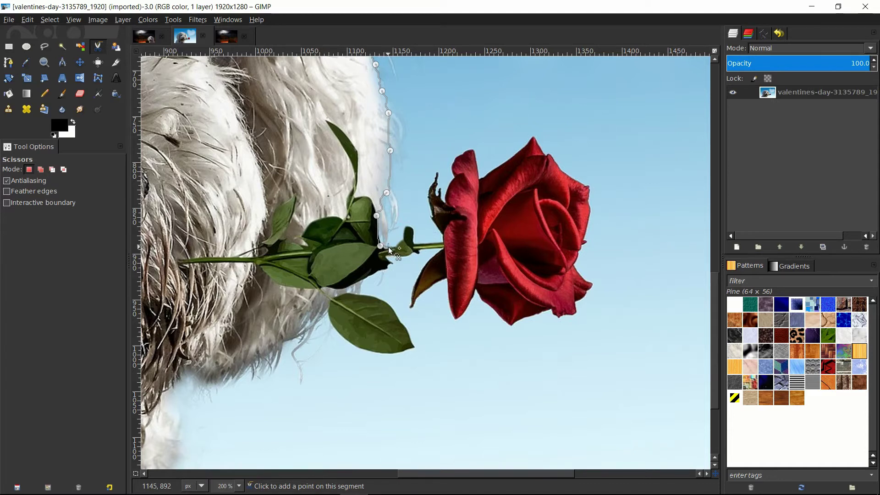
left_click(393, 246)
left_click(409, 225)
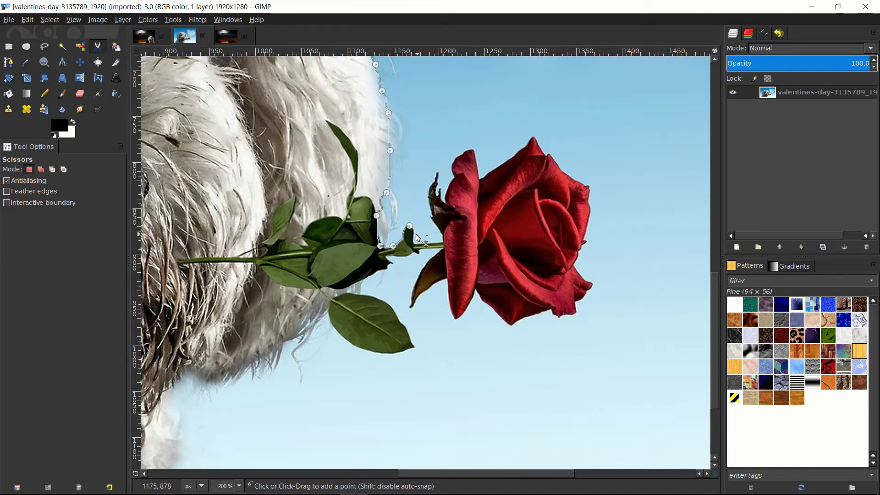
left_click(416, 243)
left_click(444, 242)
left_click(431, 219)
left_click(426, 191)
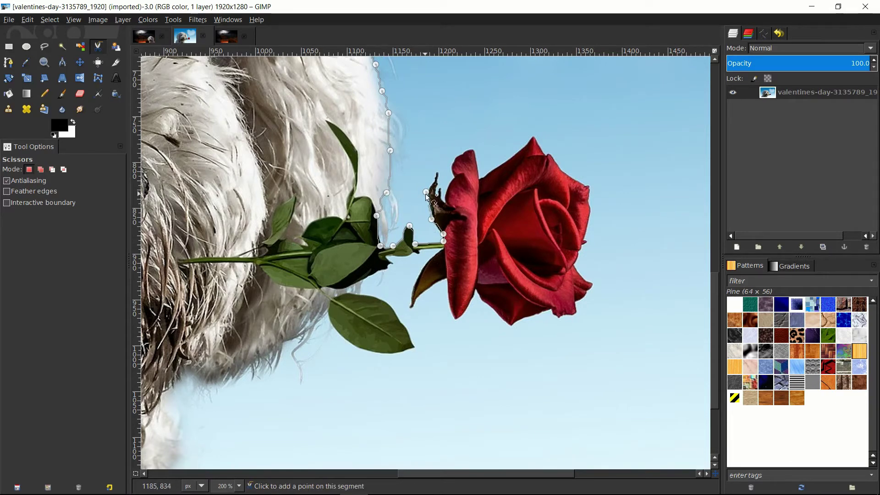
left_click(437, 172)
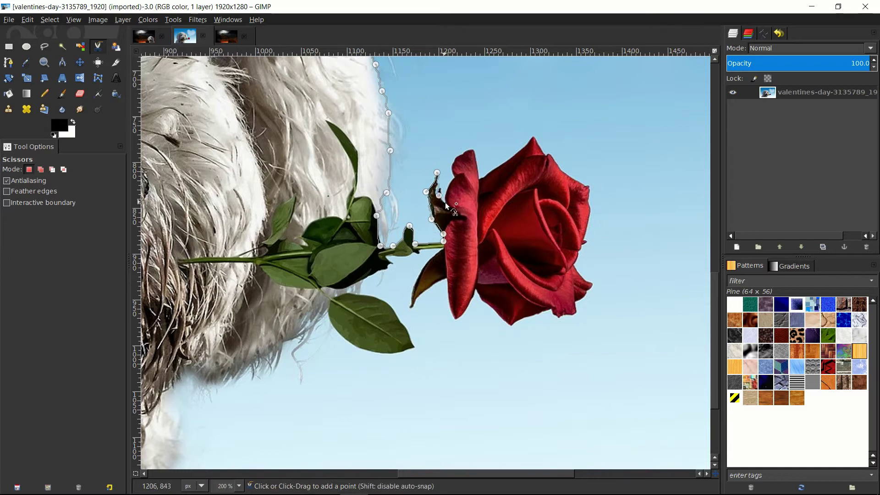
Trace the outer petal and the rose's top edge, nudging one point onto the petal
left_click(453, 177)
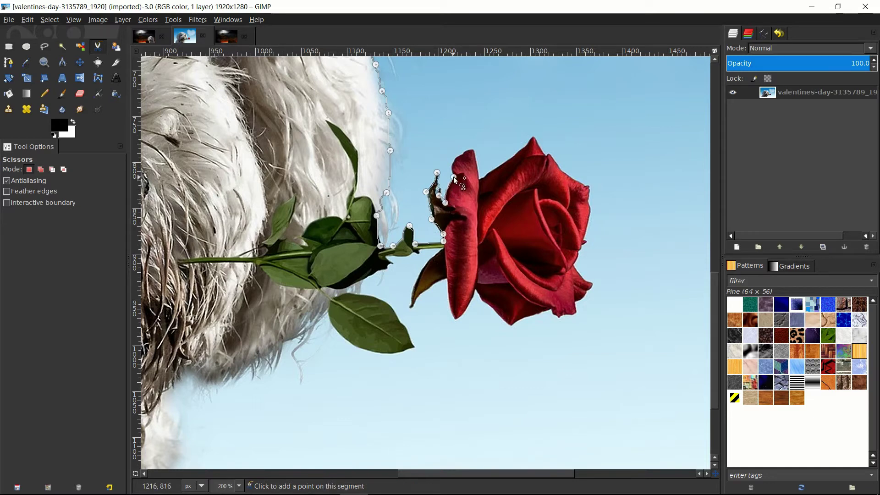
left_click(464, 149)
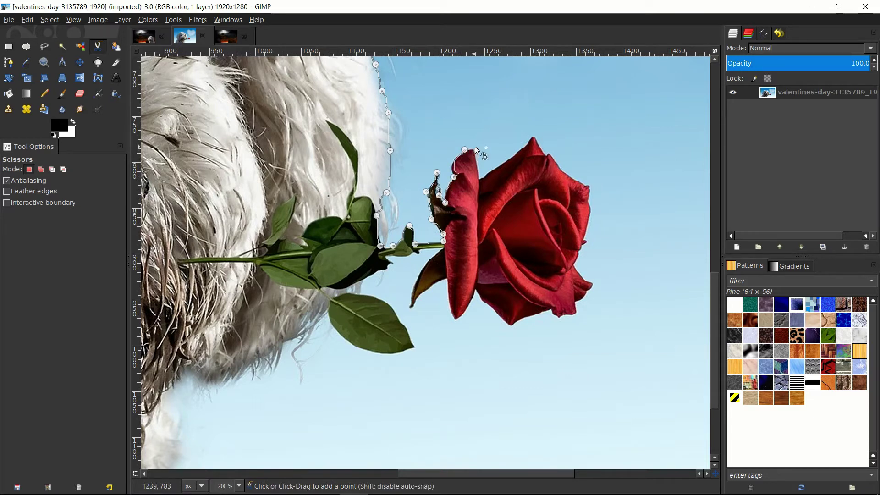
left_click(454, 161)
left_click(476, 158)
left_click(479, 177)
left_click(501, 165)
left_click(545, 156)
mouse_move(545, 156)
left_mouse_down()
mouse_move(570, 177)
mouse_move(550, 156)
left_mouse_up()
left_click(552, 155)
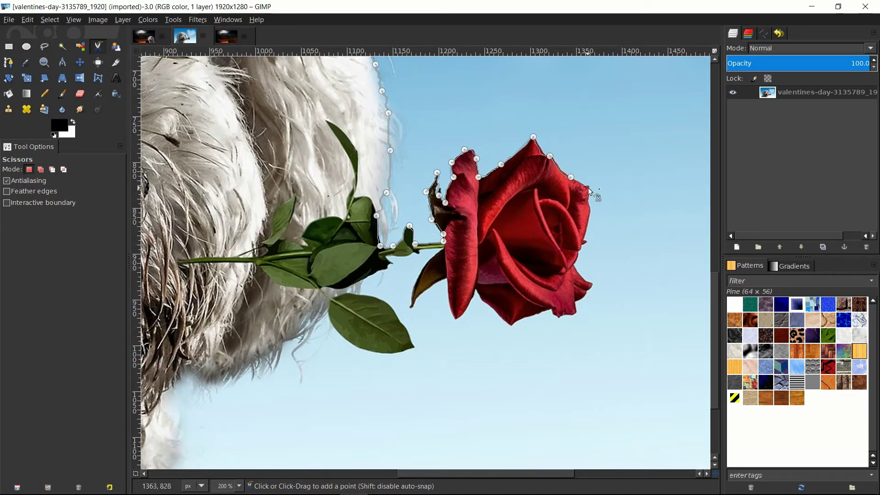
left_click(589, 188)
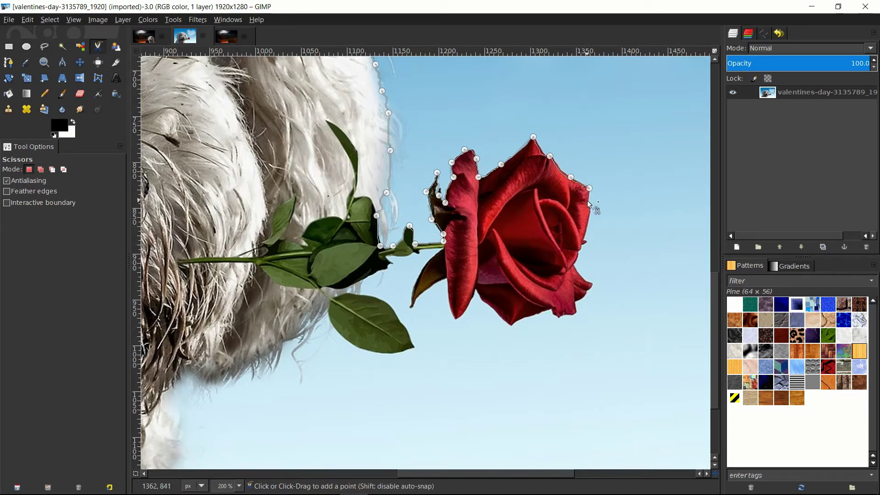
Trace down the rose's right side and along its bottom edge
left_click(583, 240)
left_click(573, 267)
left_click(590, 286)
left_click(574, 304)
left_click(574, 315)
left_click(552, 316)
left_click(549, 308)
left_click(510, 327)
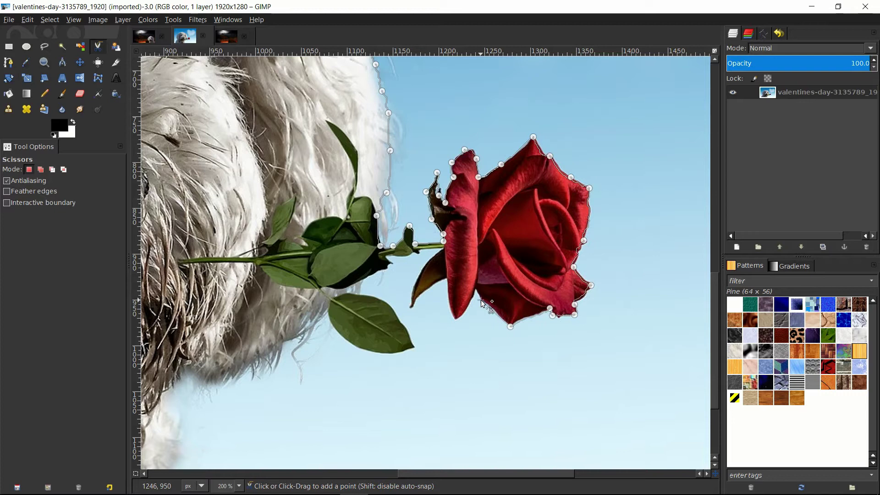
Continue the outline up the lower petal, along the stem and leaf, then down the fur
left_click(459, 316)
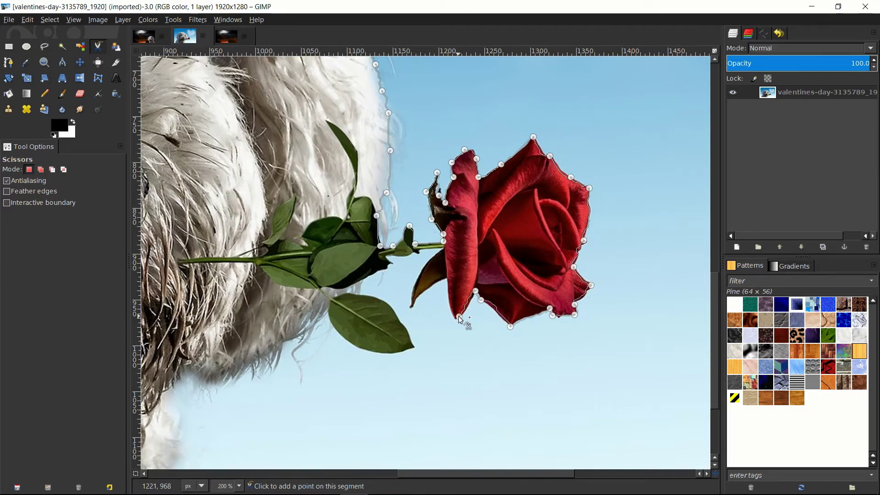
left_click(447, 279)
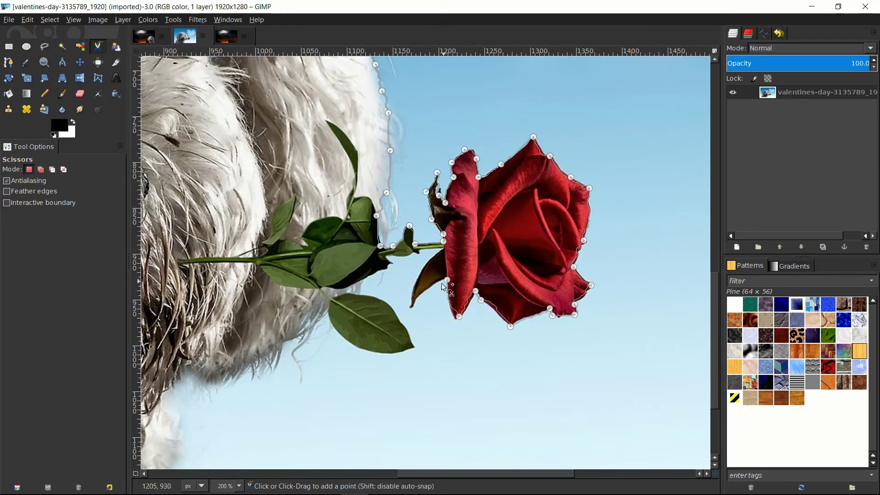
left_click(414, 305)
left_click_drag(458, 316, 455, 320)
left_click(392, 264)
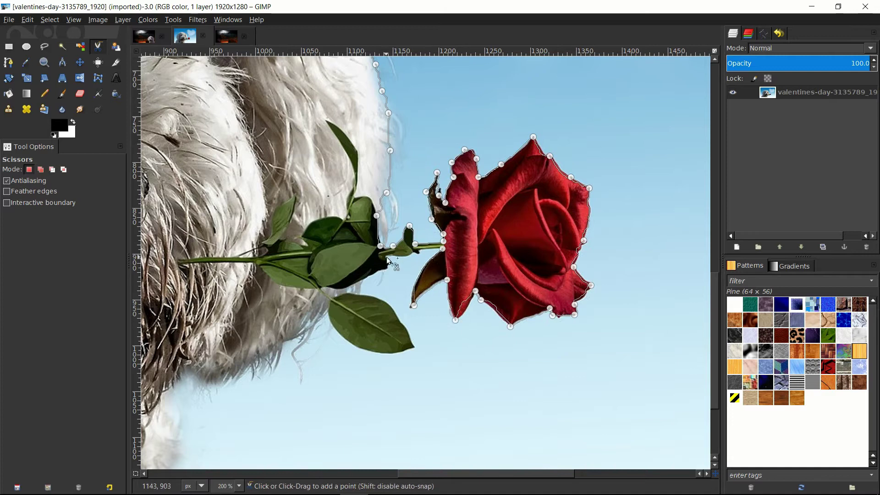
left_click(372, 298)
left_click(321, 287)
left_click(330, 296)
left_click(326, 312)
left_click(275, 351)
left_click(196, 378)
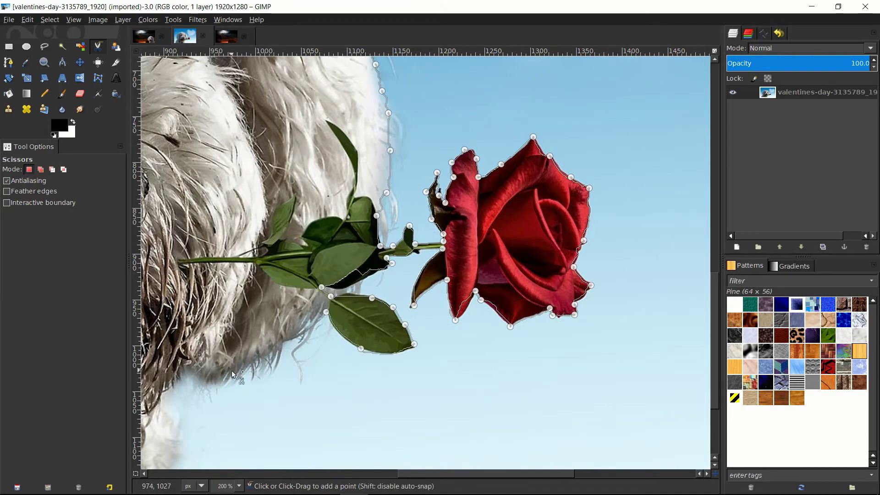
Add the final fur-edge points, close the outline and convert it into a selection
left_click_drag(186, 375, 433, 232)
scroll(427, 338, "down", 3)
scroll(395, 365, "left", 15)
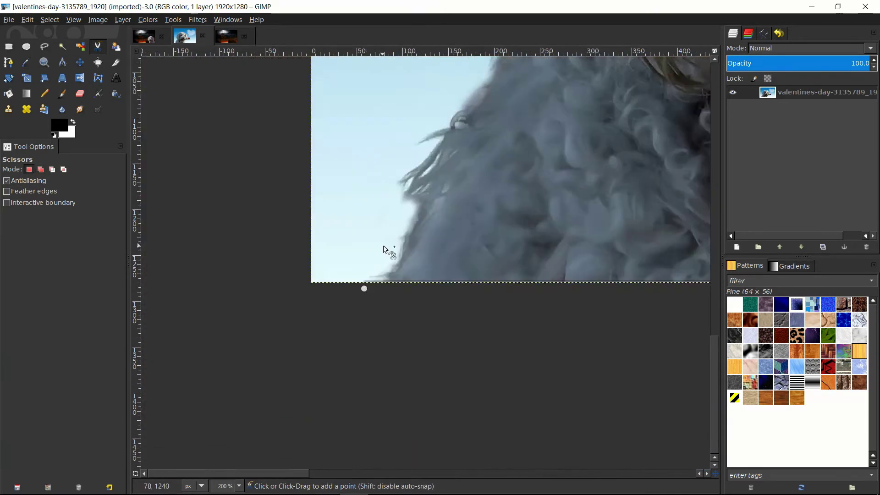
left_click(418, 206)
left_click(382, 280)
scroll(383, 289, "up", 10)
left_click(447, 329)
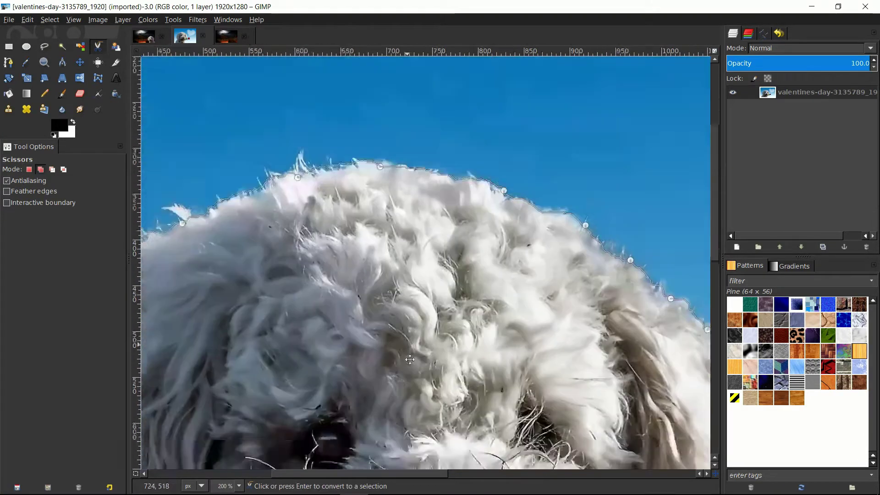
left_click(355, 171)
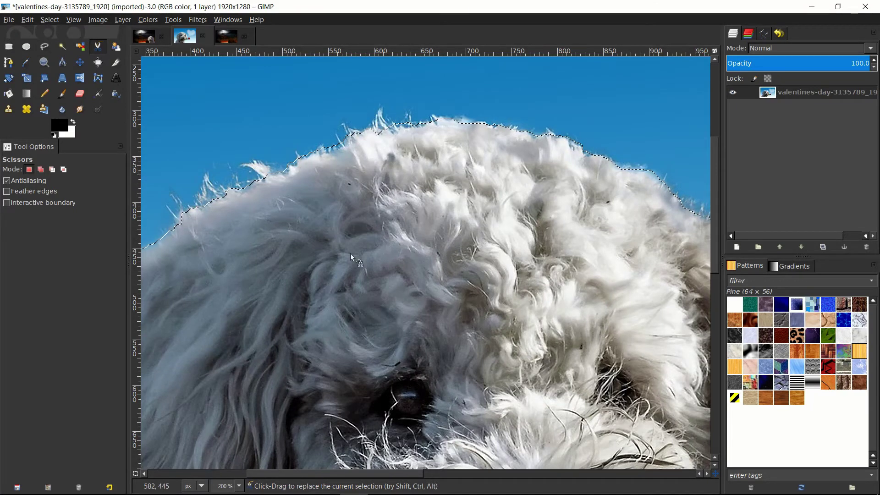
Zoom out to review the whole dog-and-rose selection
key("ctrl")
scroll(409, 238, "down", 1)
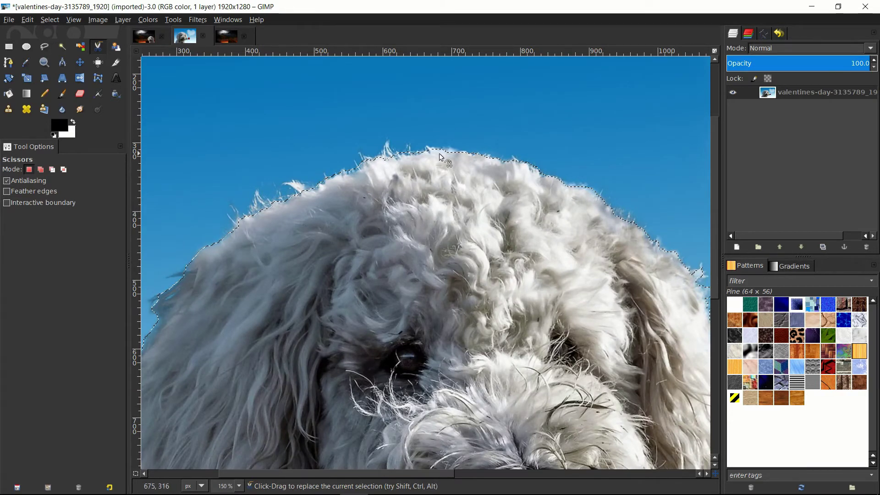
scroll(584, 192, "down", 1)
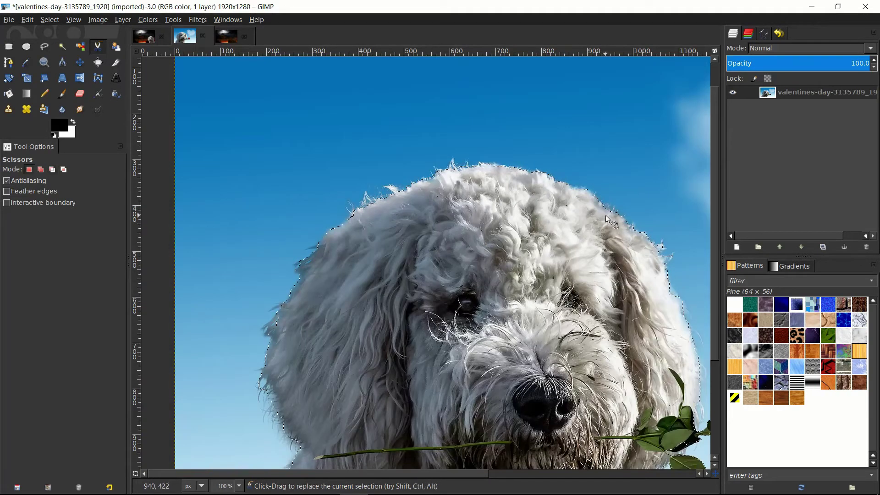
scroll(418, 282, "down", 1)
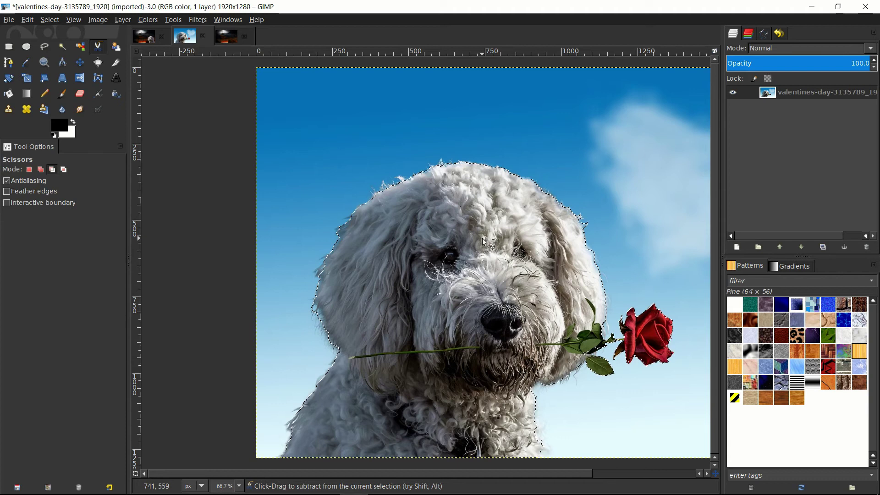
Cut the dog and rose onto a new layer named Layer and hide the original photo layer
key("ctrl+x")
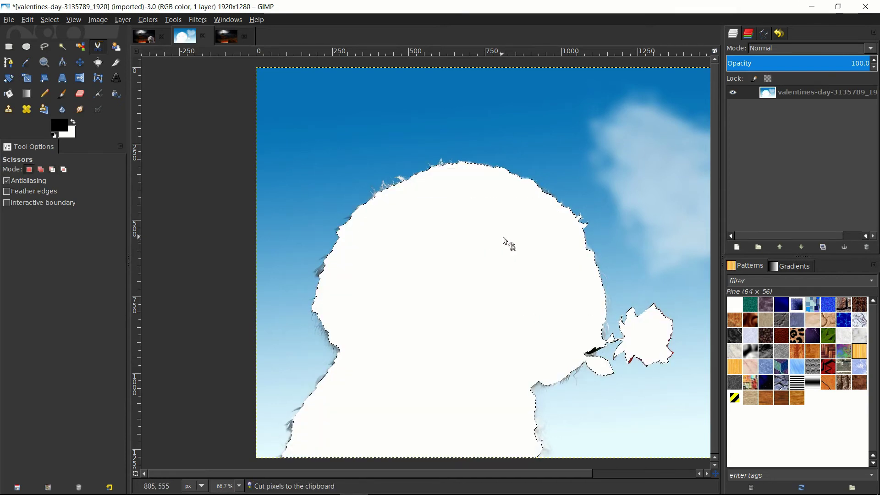
key("shift+ctrl+n")
left_click(753, 338)
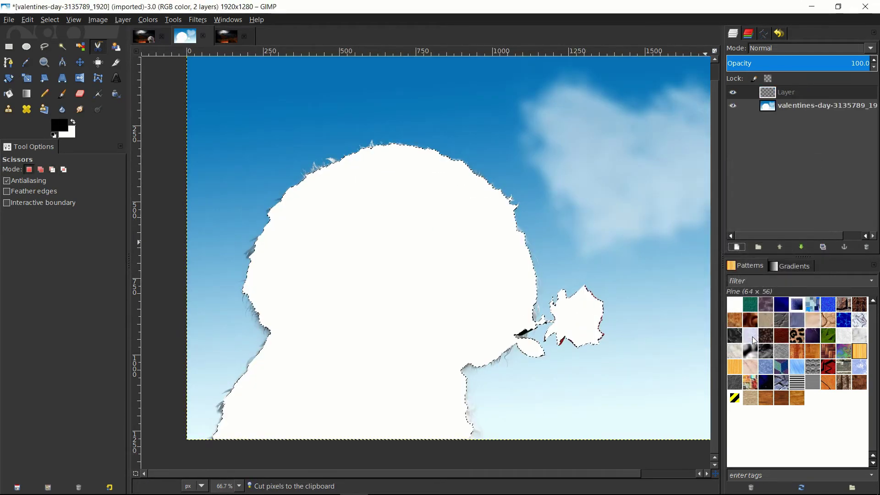
key("ctrl+v")
left_click(733, 124)
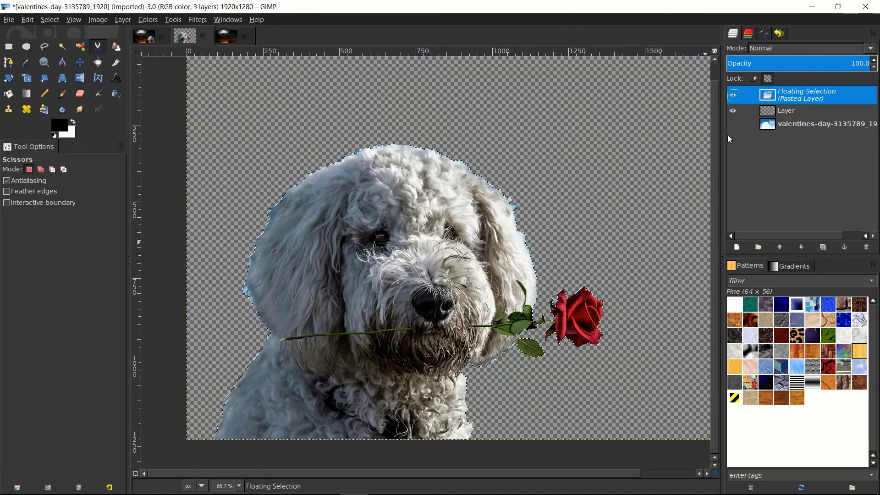
left_click(9, 46)
left_click(545, 101)
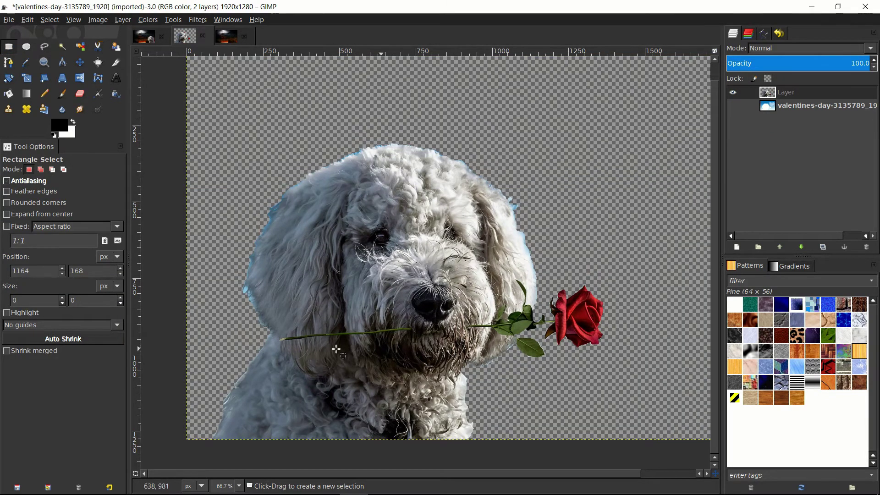
scroll(615, 293, "down", 2, "ctrl")
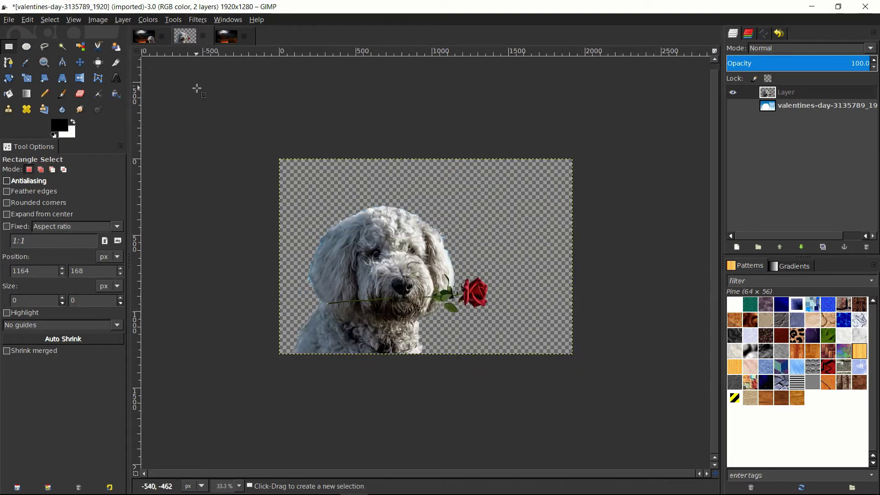
Drag stairs-735995_1920.jpg from the desktop into the Layers panel as the bottom layer
key("super+Down")
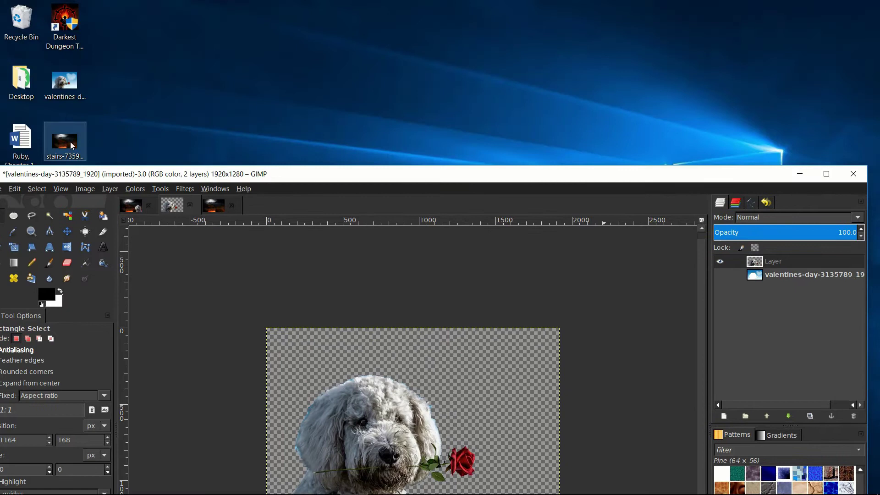
left_click_drag(69, 146, 777, 310)
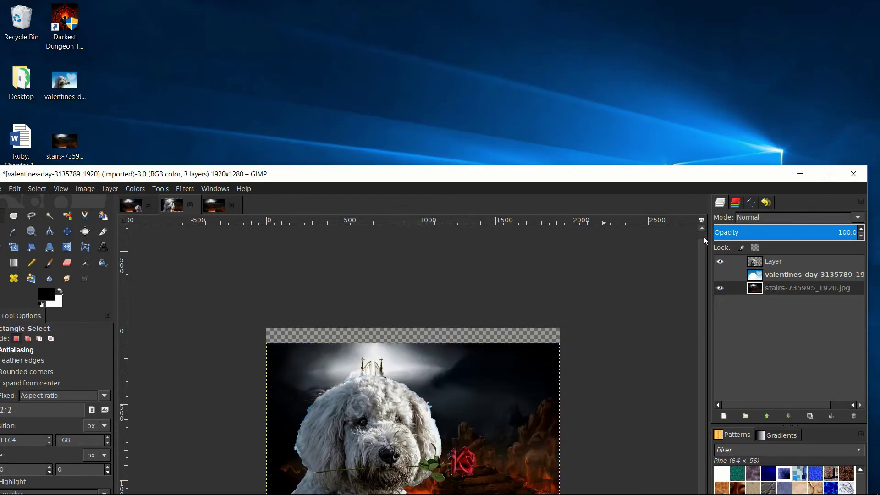
double_click(681, 179)
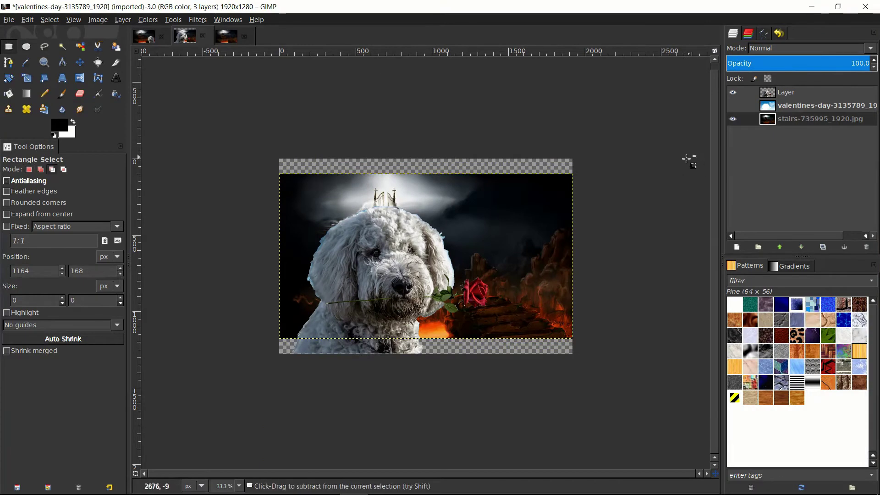
scroll(669, 172, "up", 1)
scroll(677, 180, "up", 1)
scroll(676, 180, "down", 2)
key("m")
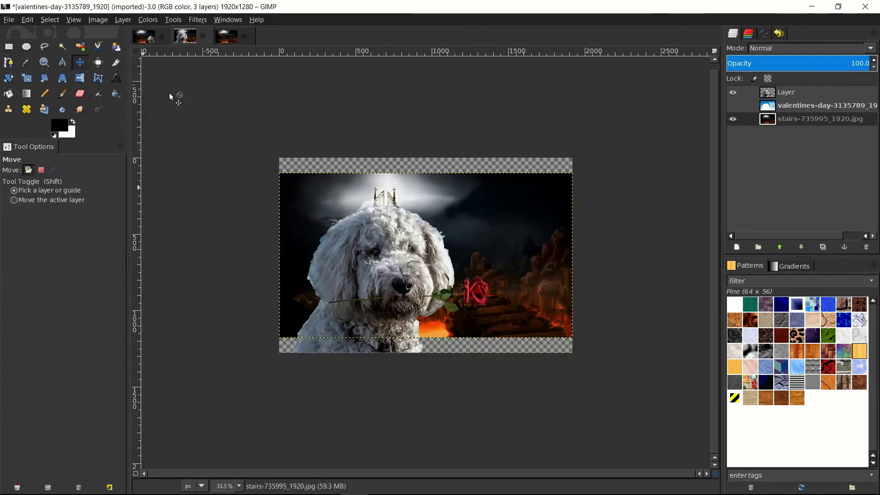
Scale the stairs layer up to 2176×1223 and shift the dog down onto the bottom edge
left_click(21, 83)
left_click(307, 186)
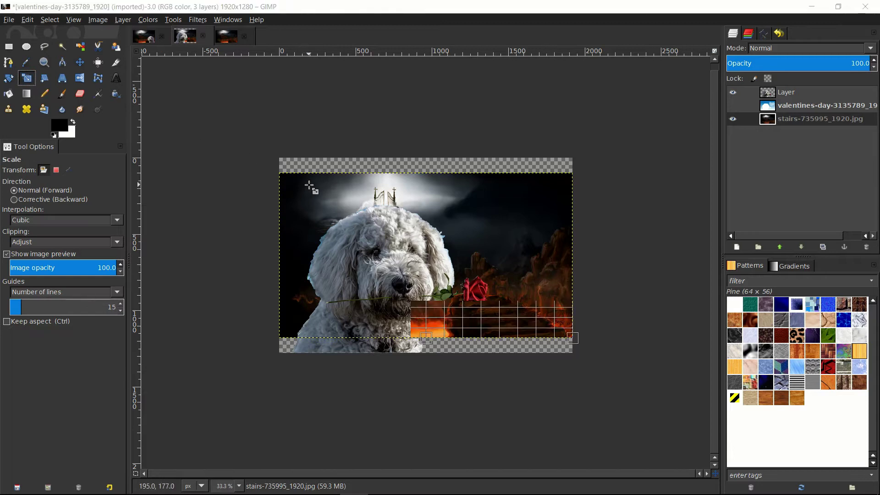
left_click_drag(286, 173, 268, 163)
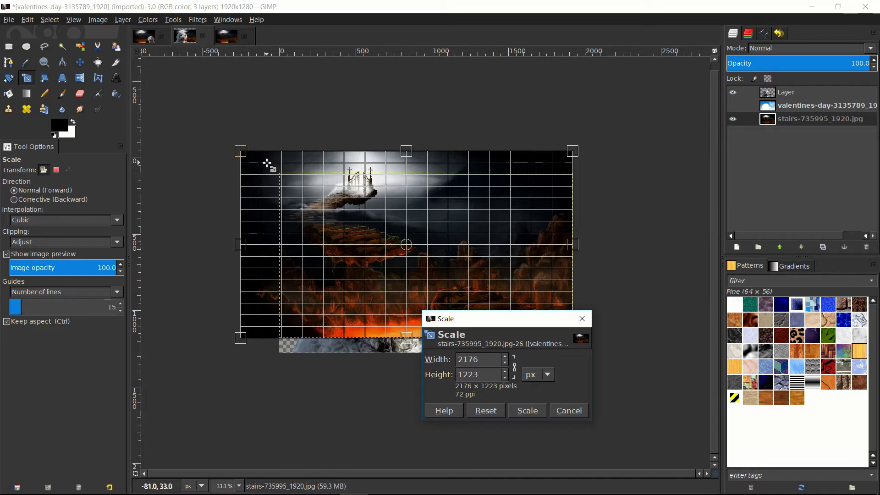
left_click(527, 411)
key("m")
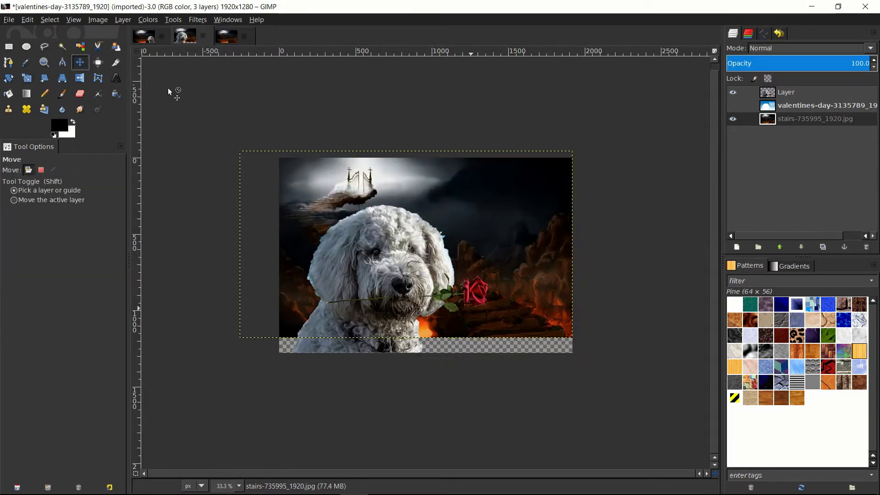
mouse_move(435, 205)
left_mouse_down()
mouse_move(447, 221)
mouse_move(444, 214)
left_mouse_up()
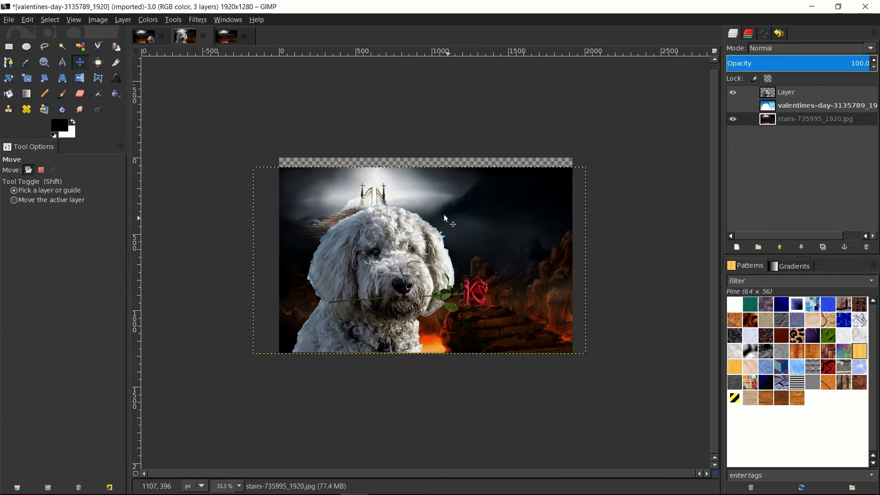
Zoom in to inspect the dog's cut-out edges, then zoom back out and open the Colors menu
scroll(603, 249, "up", 1)
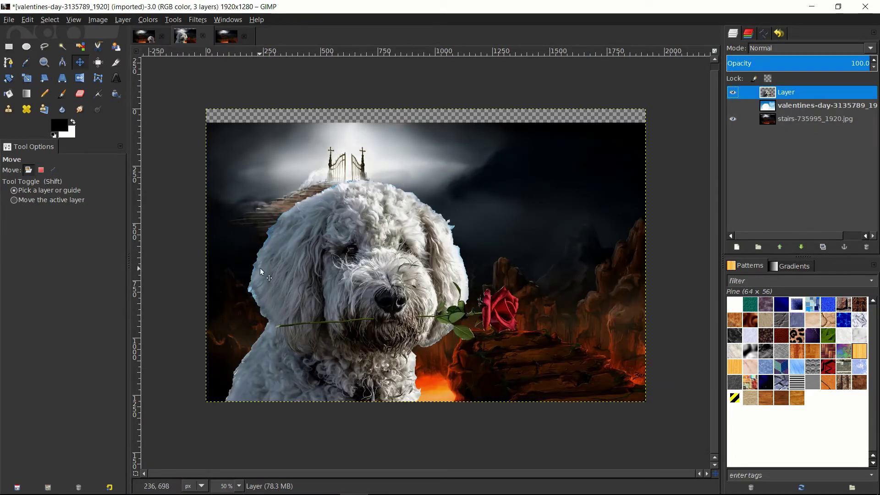
scroll(282, 235, "up", 1)
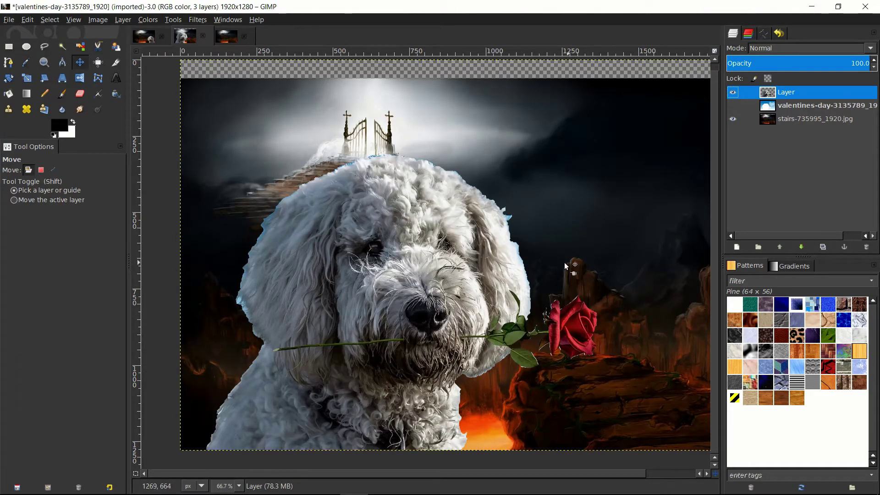
left_click_drag(254, 219, 308, 189)
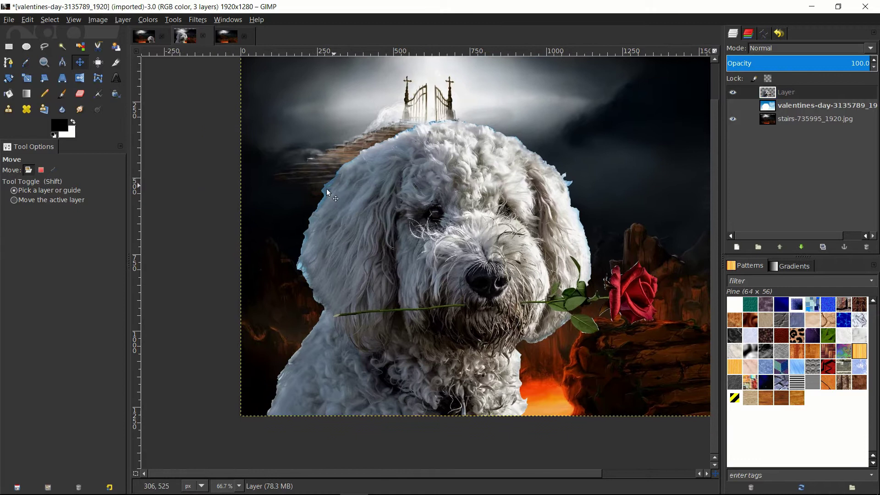
scroll(319, 185, "up", 1)
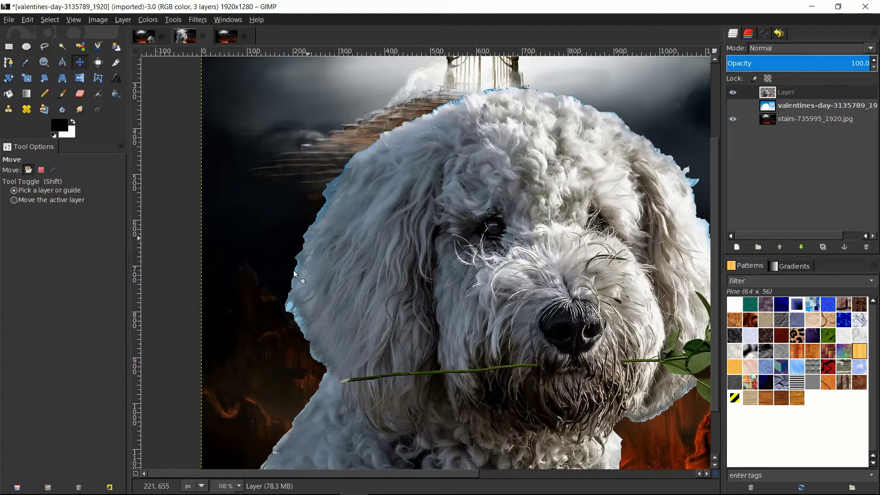
scroll(400, 310, "right", 6)
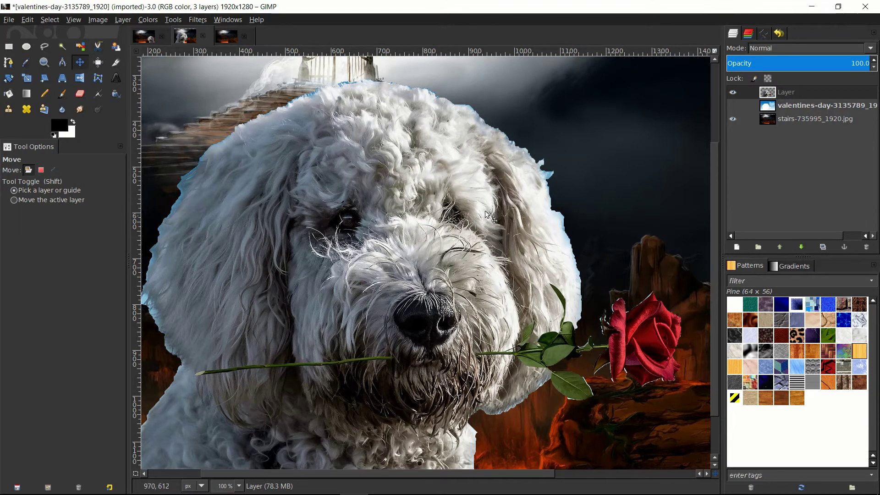
scroll(581, 178, "down", 1)
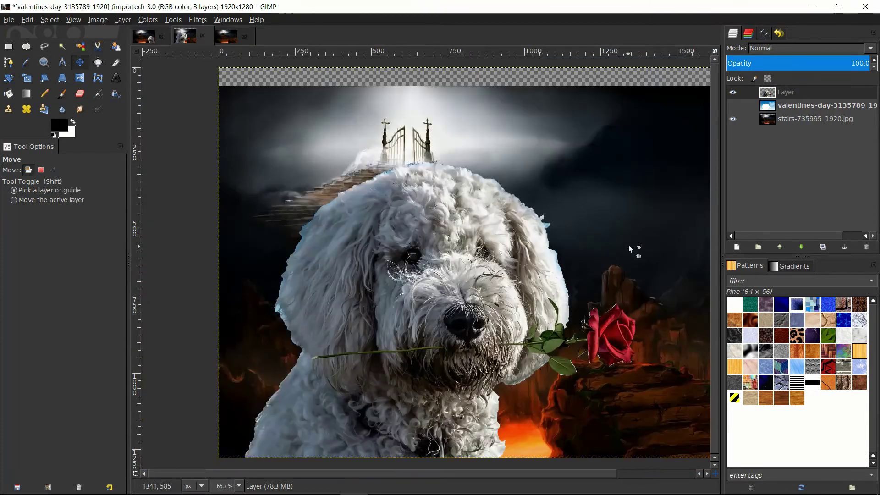
left_click_drag(633, 226, 599, 209)
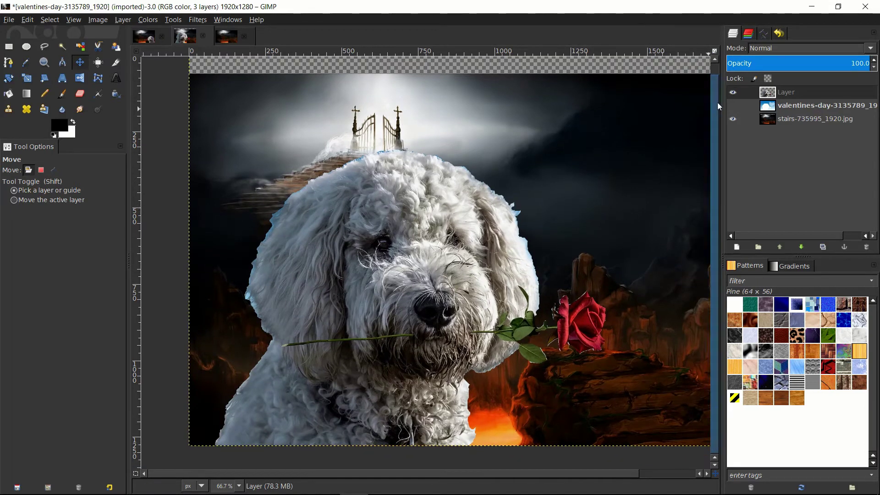
left_click(147, 21)
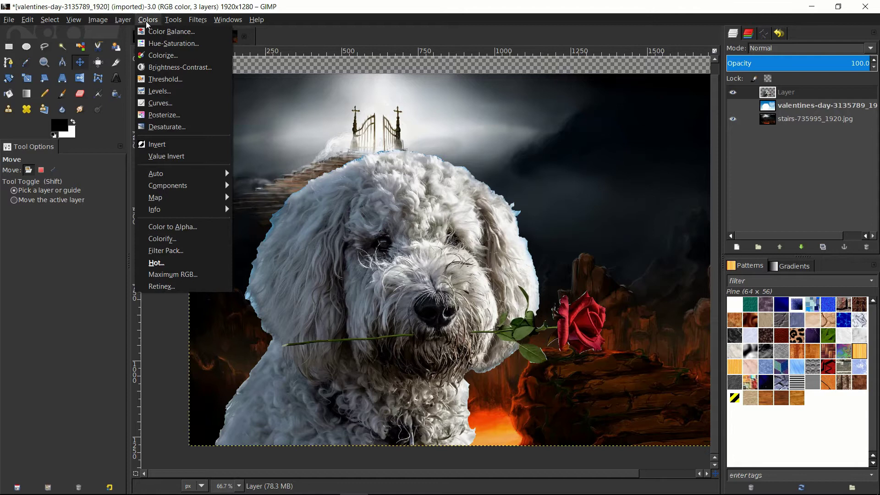
In Hue-Saturation, shift the blue tones' hue toward pink and shift the magenta tones' hue
left_click(160, 43)
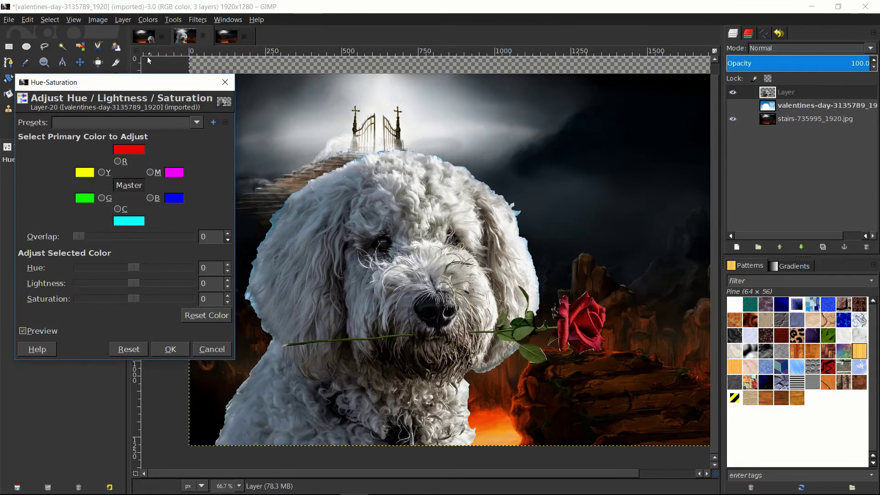
left_click_drag(132, 87, 152, 86)
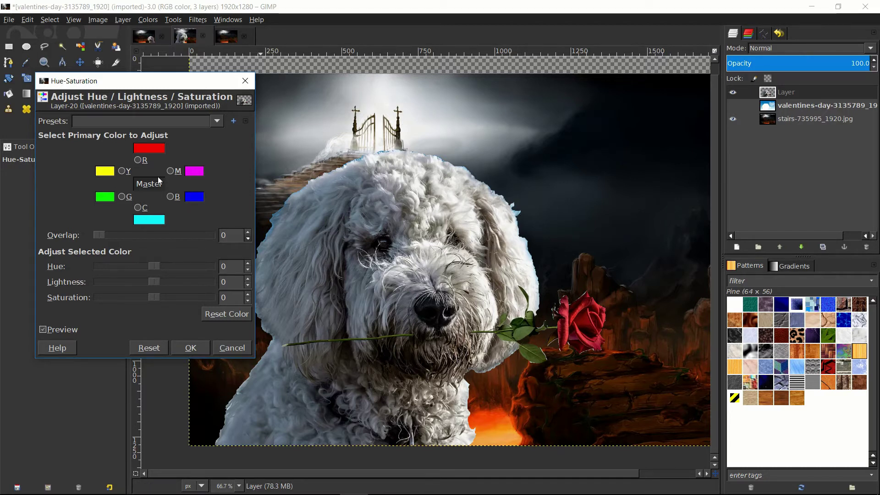
left_click(171, 196)
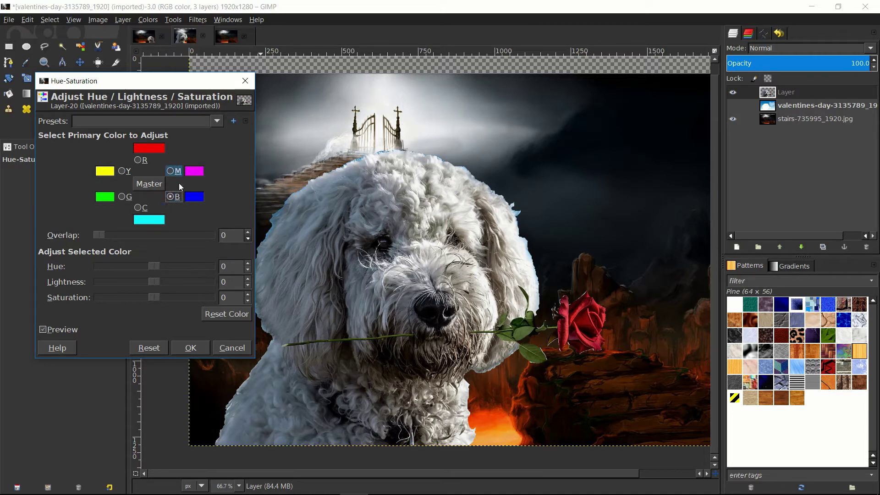
mouse_move(152, 264)
left_mouse_down()
mouse_move(196, 266)
mouse_move(168, 266)
left_mouse_up()
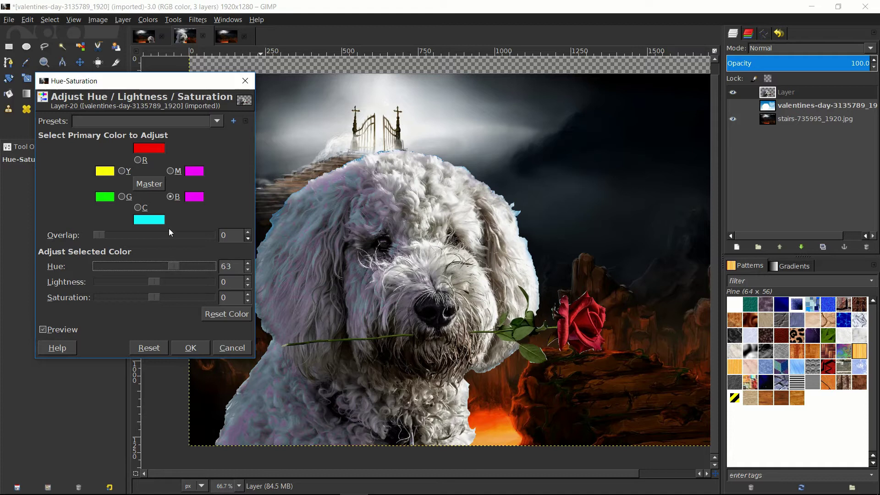
left_click(170, 171)
left_click_drag(163, 265, 173, 265)
Shift cyan toward purple, desaturate blue and cyan, and apply the lilac tint (magenta hue 86, saturation −17)
left_click(139, 209)
left_click_drag(375, 242, 397, 225)
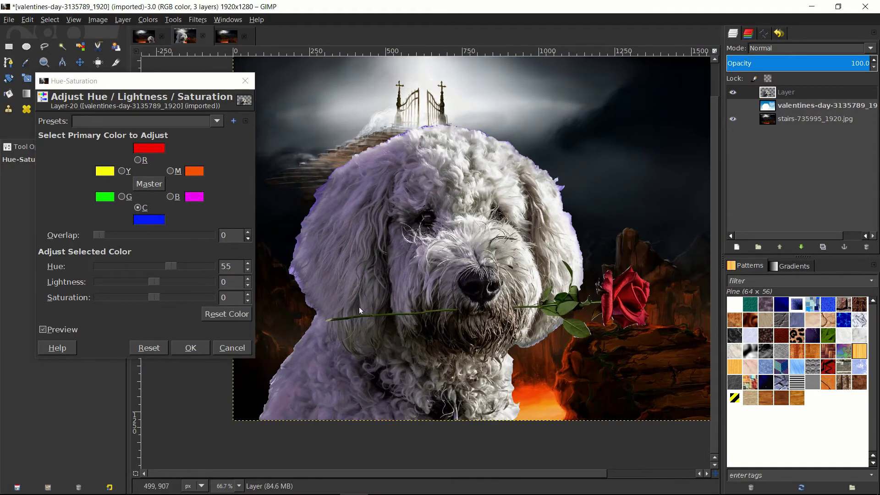
left_click_drag(169, 266, 178, 268)
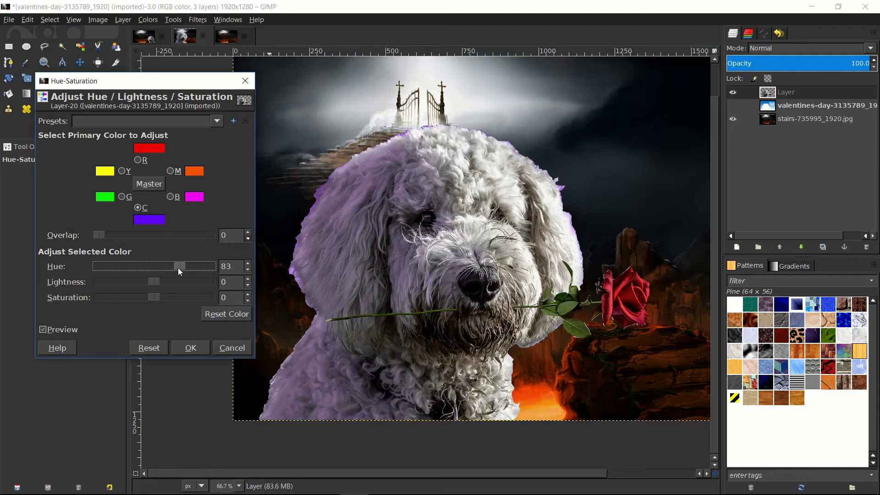
left_click(170, 171)
left_click(170, 197)
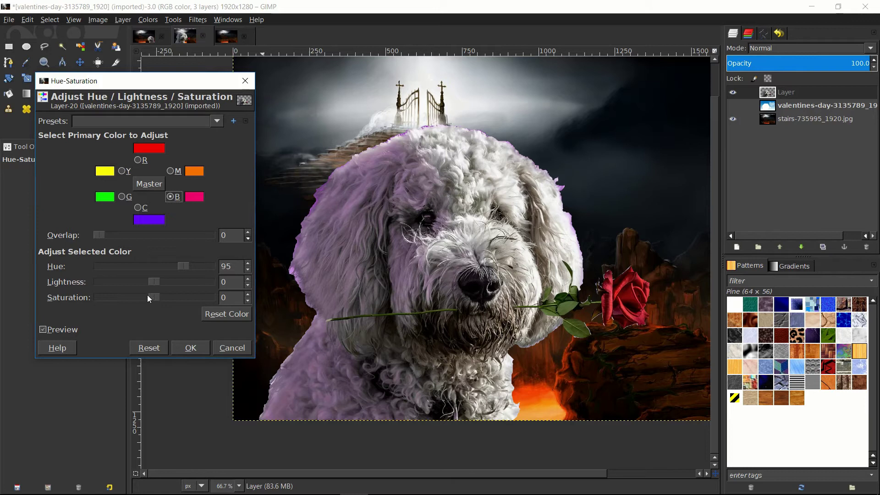
mouse_move(153, 296)
left_mouse_down()
mouse_move(100, 299)
mouse_move(146, 298)
left_mouse_up()
left_click(146, 208)
key("alt+m")
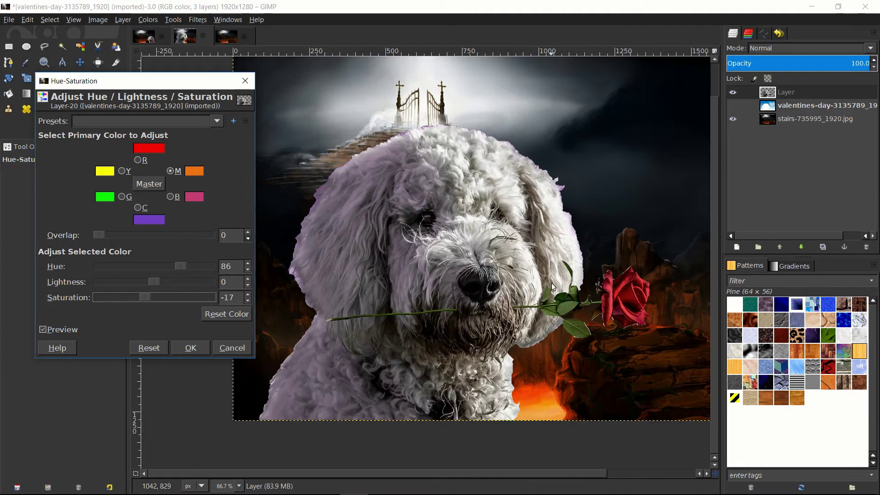
left_click_drag(598, 287, 496, 261)
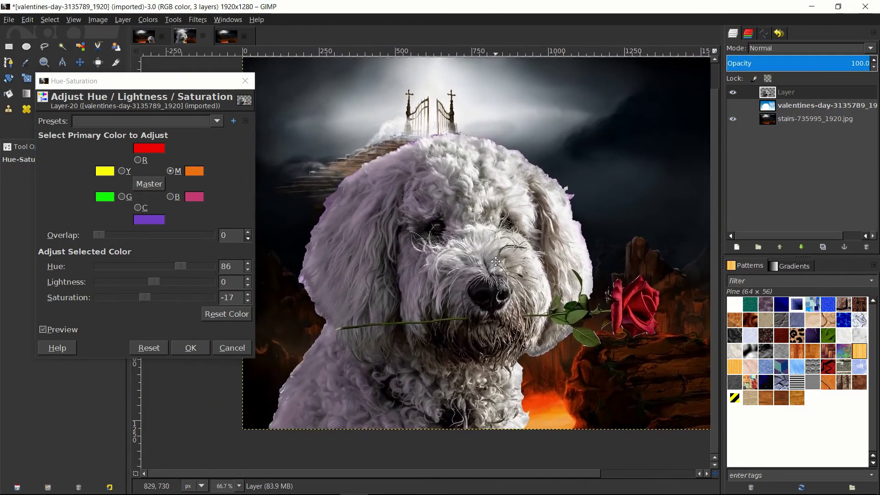
left_click(191, 349)
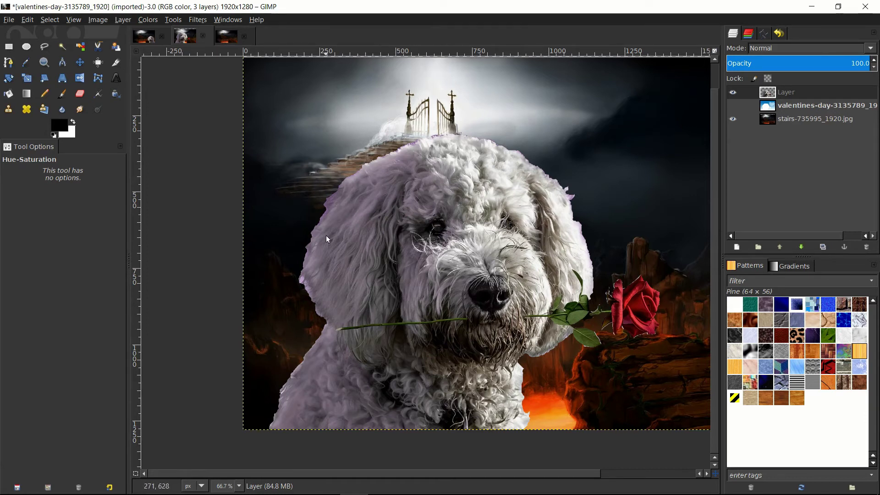
With the Eraser, wipe the white halo along the rose stem and the petal tip
left_click(80, 94)
scroll(299, 142, "up", 3)
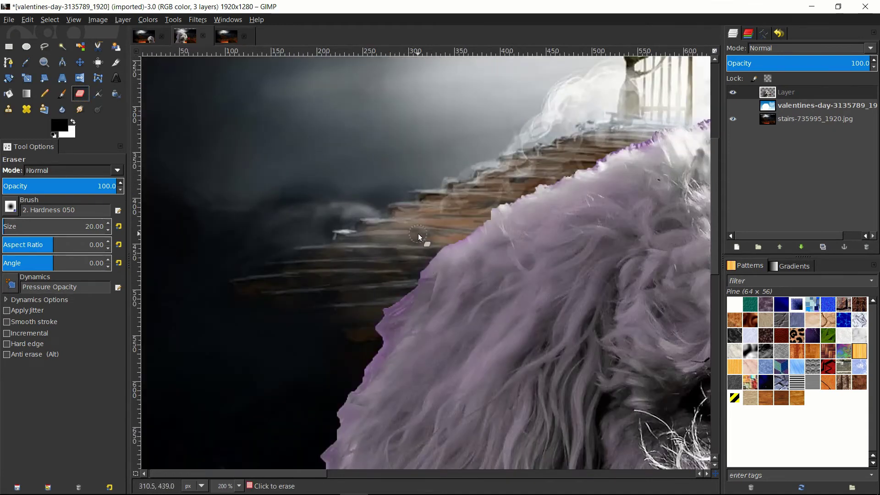
left_click_drag(403, 299, 333, 204)
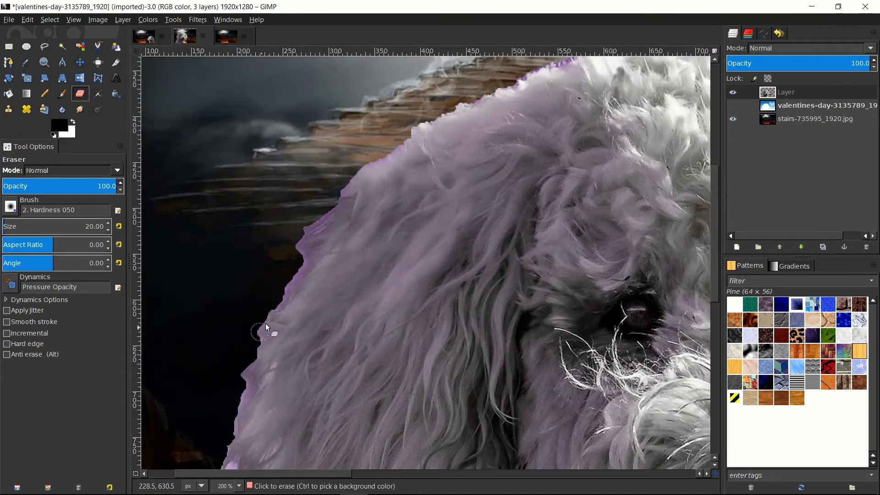
scroll(274, 323, "down", 2)
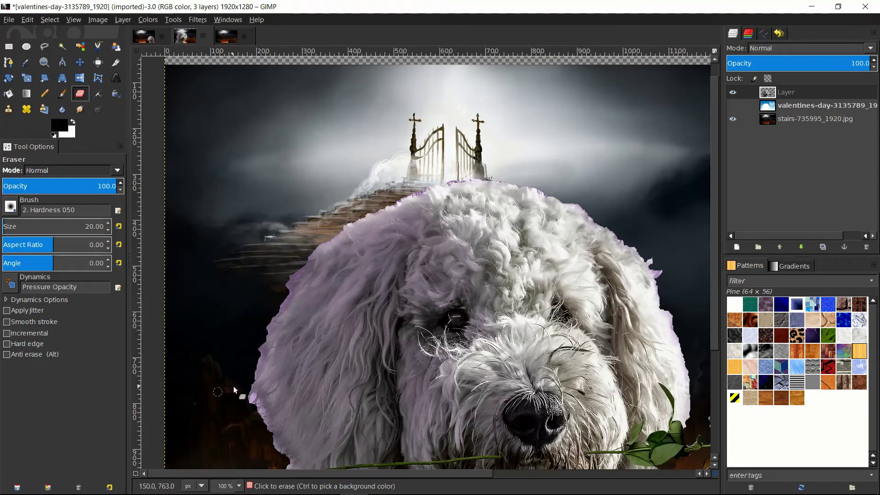
scroll(289, 288, "up", 4)
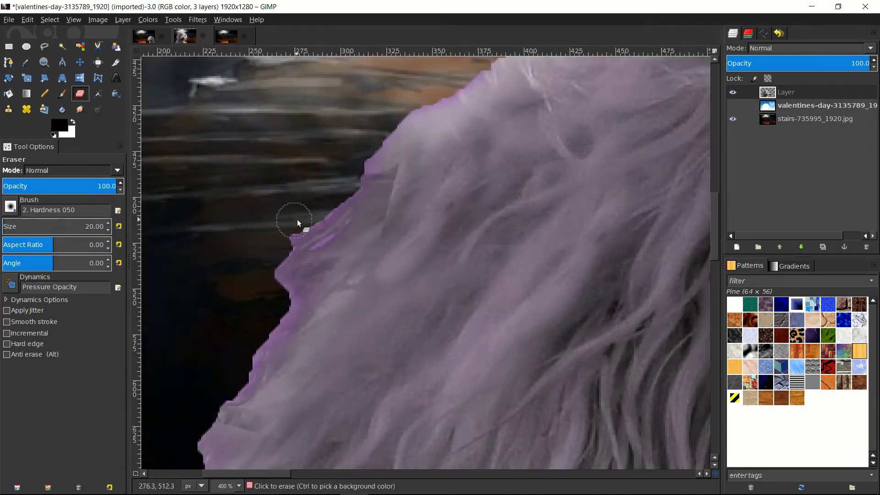
scroll(353, 206, "down", 2)
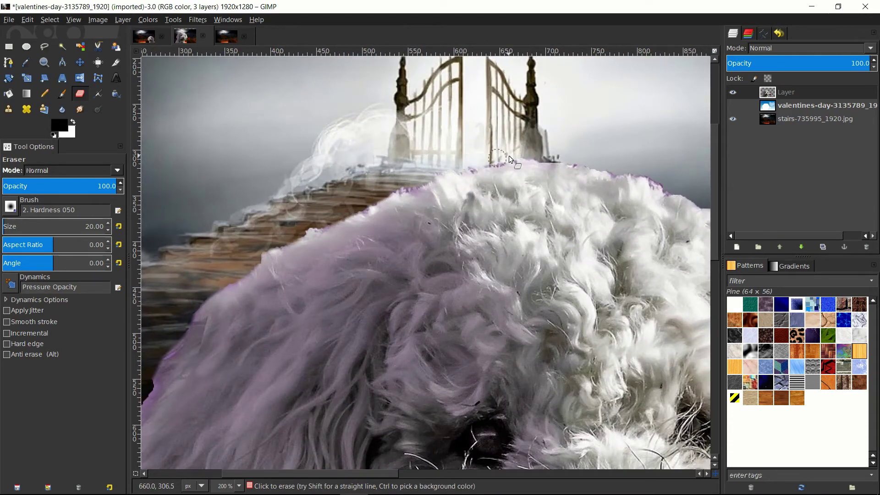
scroll(568, 169, "up", 1)
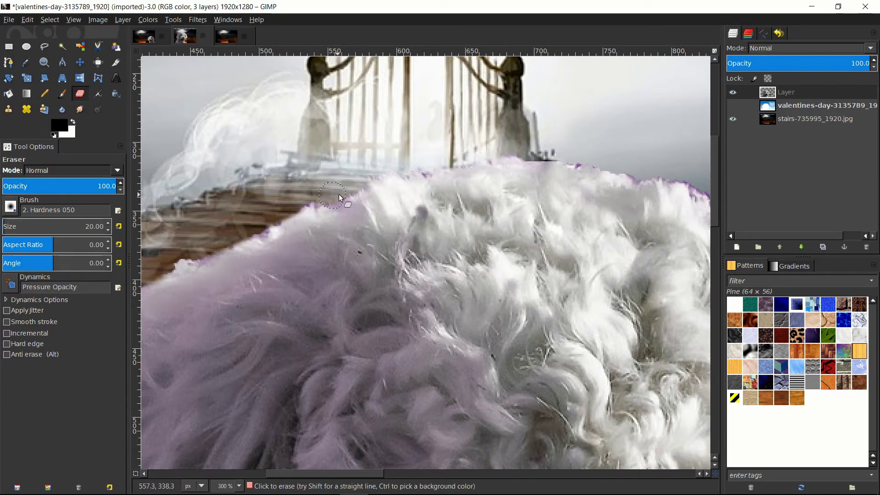
scroll(351, 186, "right", 5)
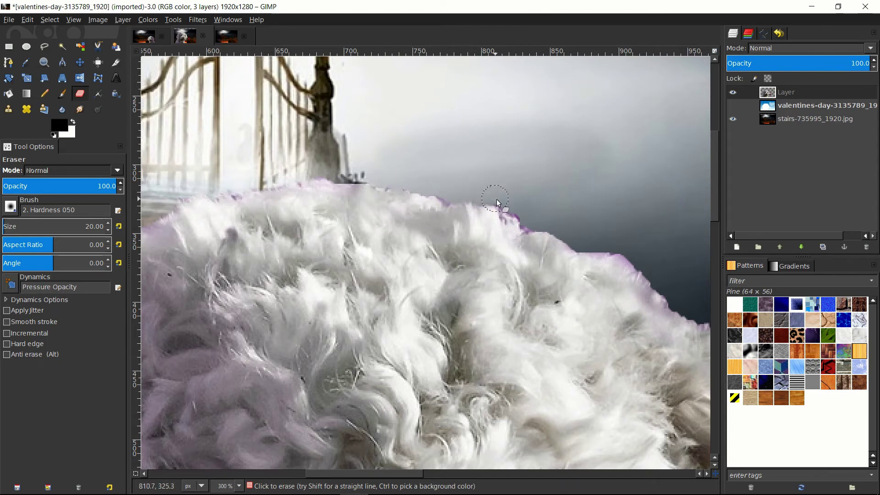
scroll(535, 219, "right", 10)
scroll(395, 182, "down", 4)
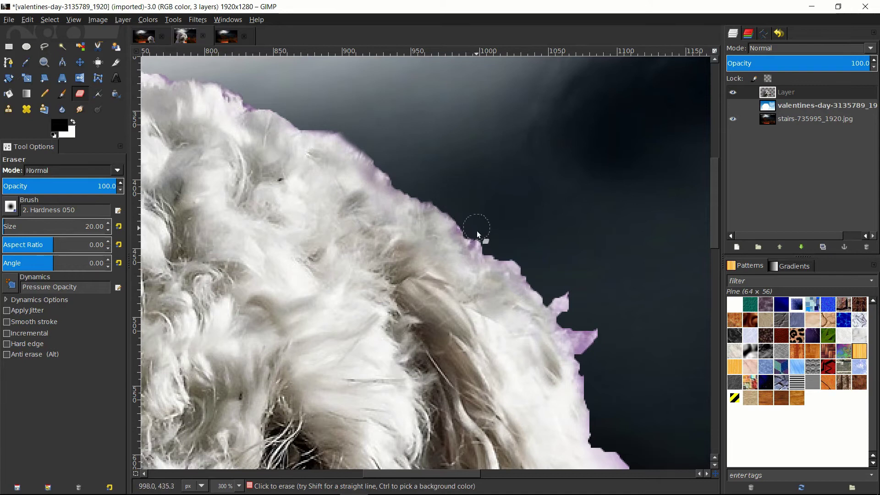
scroll(604, 378, "down", 3)
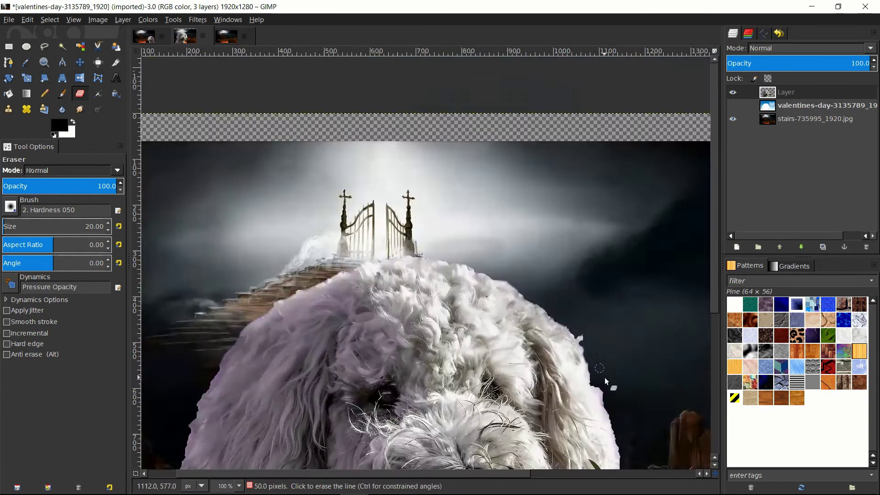
scroll(604, 378, "up", 2)
scroll(522, 291, "down", 3)
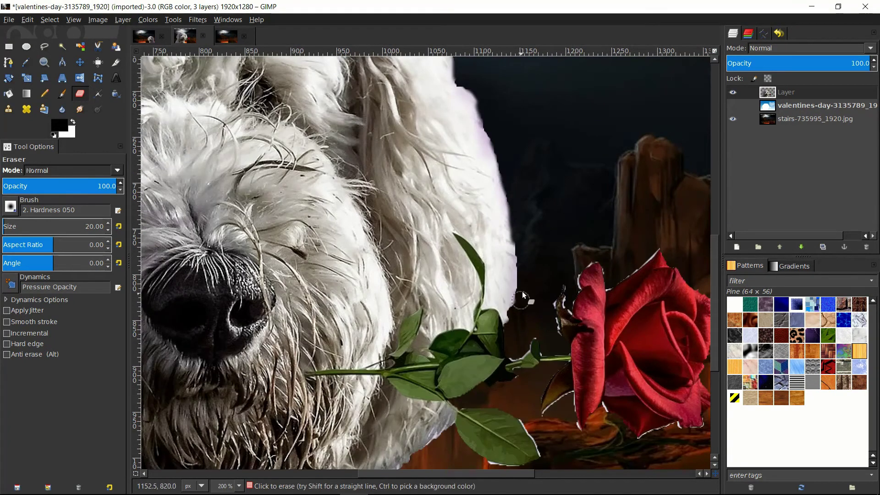
scroll(522, 291, "up", 2)
scroll(638, 190, "right", 3)
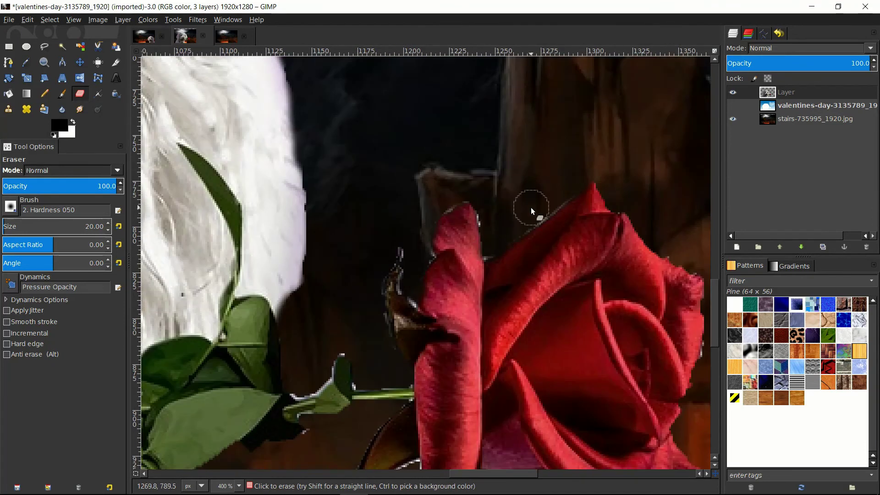
scroll(531, 207, "up", 1)
scroll(535, 310, "down", 2)
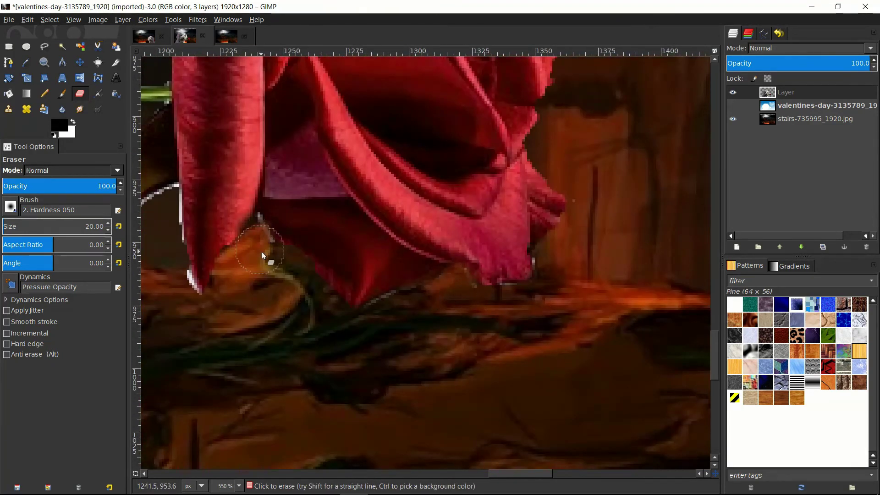
scroll(59, 226, "down", 5)
scroll(251, 339, "up", 3)
scroll(250, 339, "left", 3)
left_click_drag(250, 339, 300, 308)
left_click_drag(320, 389, 328, 409)
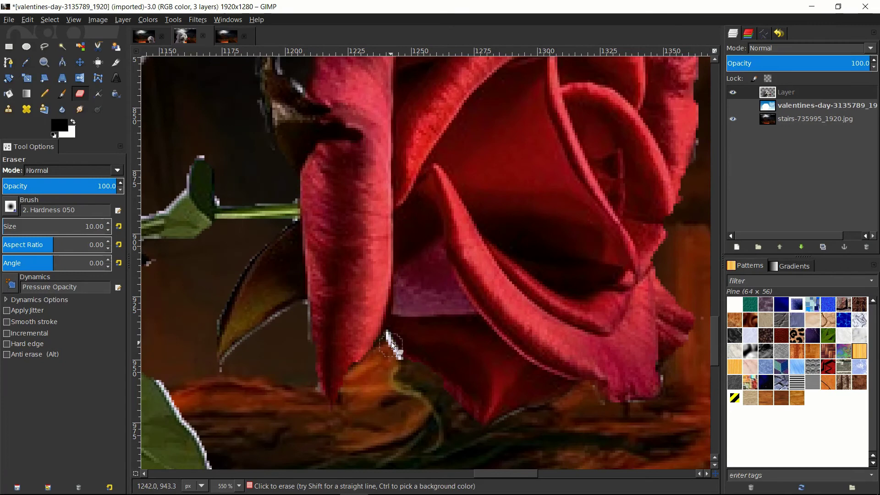
Erase the pale fringe around the leaf and the remaining fur edges
scroll(391, 342, "down", 2)
scroll(391, 342, "left", 3)
mouse_move(377, 248)
left_mouse_down()
mouse_move(427, 330)
mouse_move(391, 381)
left_mouse_up()
scroll(391, 380, "down", 3)
scroll(371, 312, "down", 2)
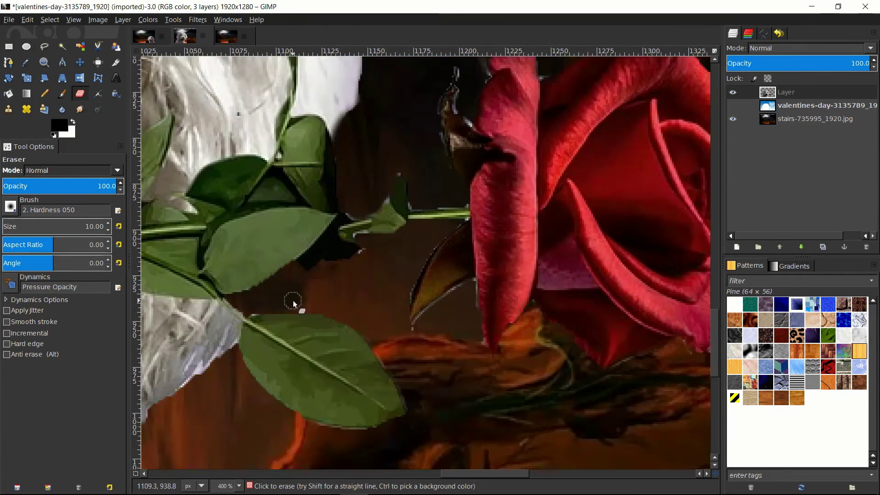
scroll(293, 301, "up", 2)
scroll(345, 227, "down", 2)
scroll(442, 243, "down", 3)
mouse_move(345, 228)
left_mouse_down()
mouse_move(373, 348)
mouse_move(442, 243)
mouse_move(449, 418)
mouse_move(321, 257)
mouse_move(305, 288)
left_mouse_up()
scroll(448, 416, "down", 2)
scroll(381, 186, "up", 10)
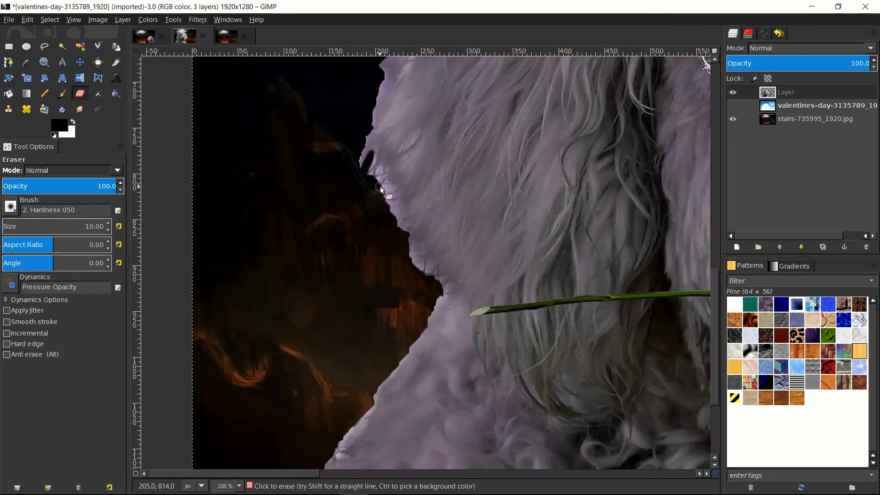
scroll(329, 268, "right", 2)
scroll(376, 180, "down", 3)
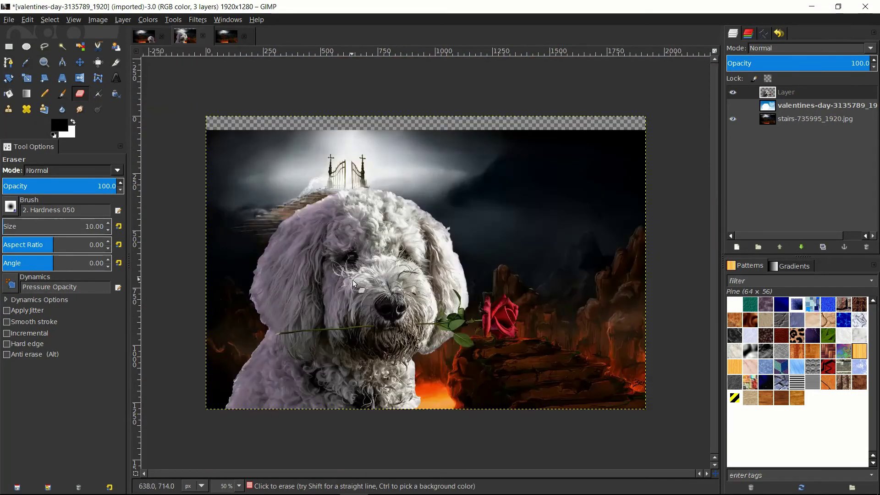
scroll(392, 174, "up", 3)
scroll(389, 210, "down", 3)
Save the composition as replacebackground.xcf
key("ctrl+s")
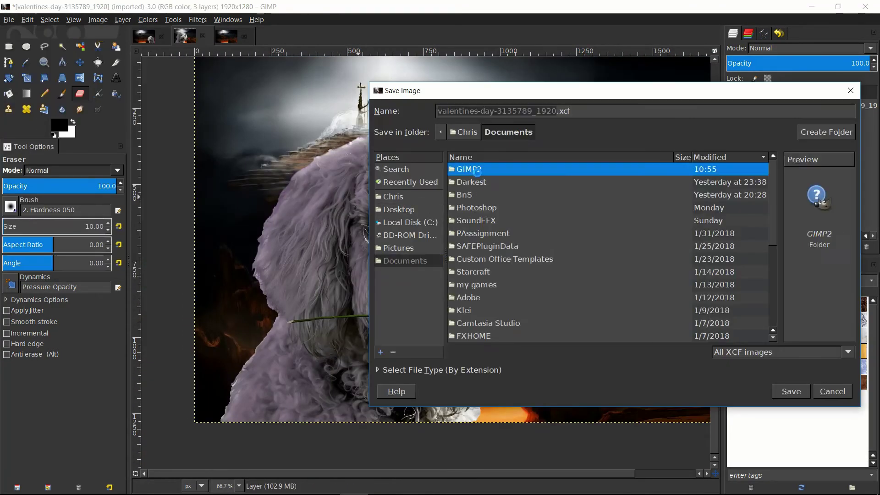
type("replacebackground.xcf")
key("Return")
Switch to Rectangle Select, open and dismiss the dog layer's menu, and pan the canvas
key("r")
right_click(786, 92)
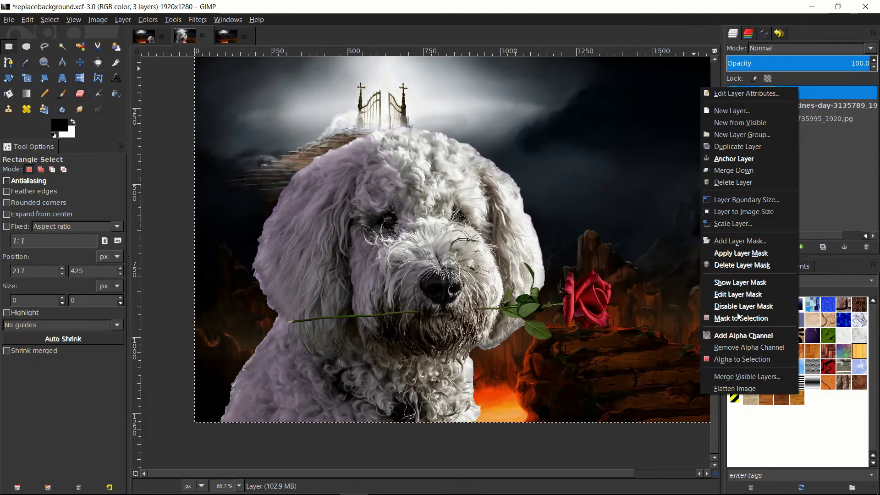
key("Escape")
scroll(412, 229, "left", 2)
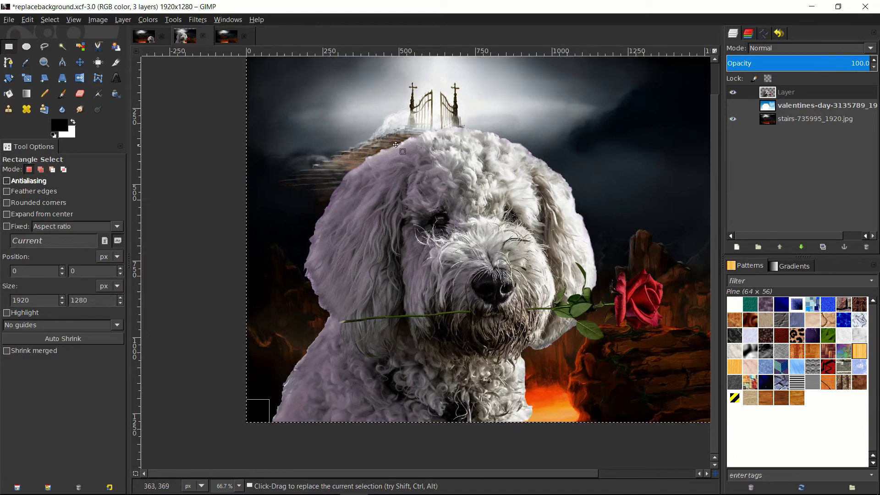
scroll(412, 137, "right", 2)
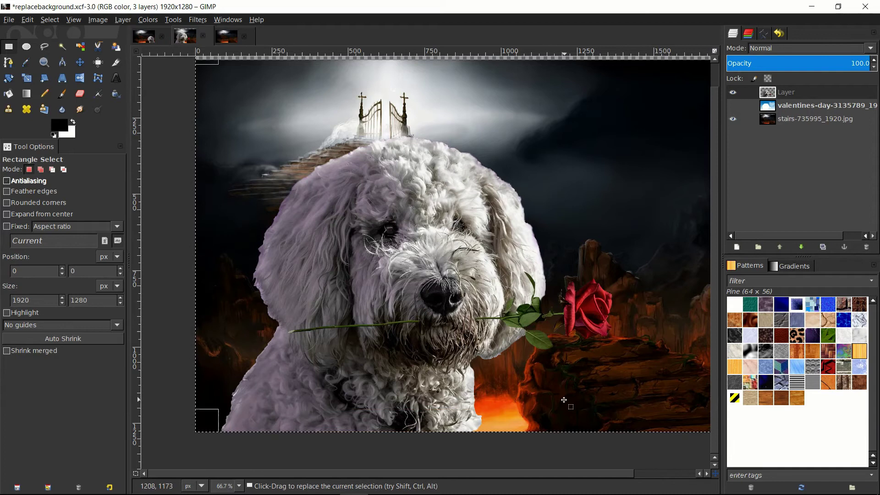
scroll(425, 325, "down", 4)
scroll(426, 325, "right", 3)
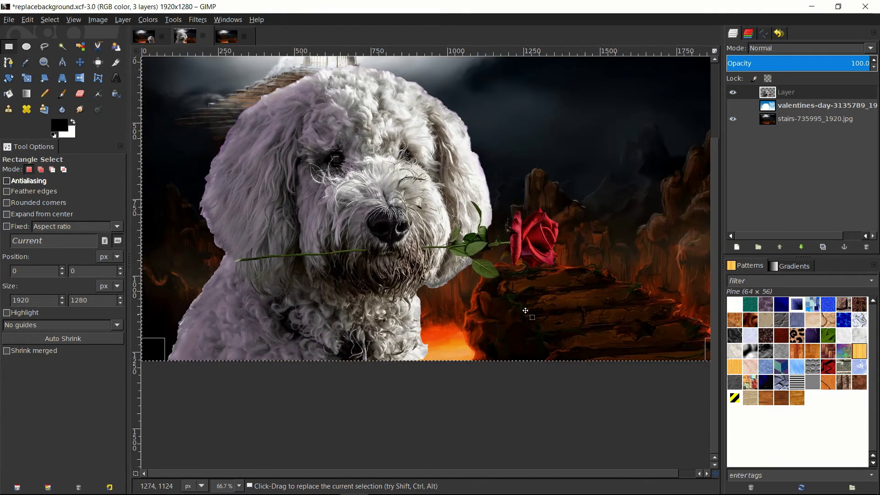
scroll(524, 309, "up", 3)
scroll(525, 308, "left", 5)
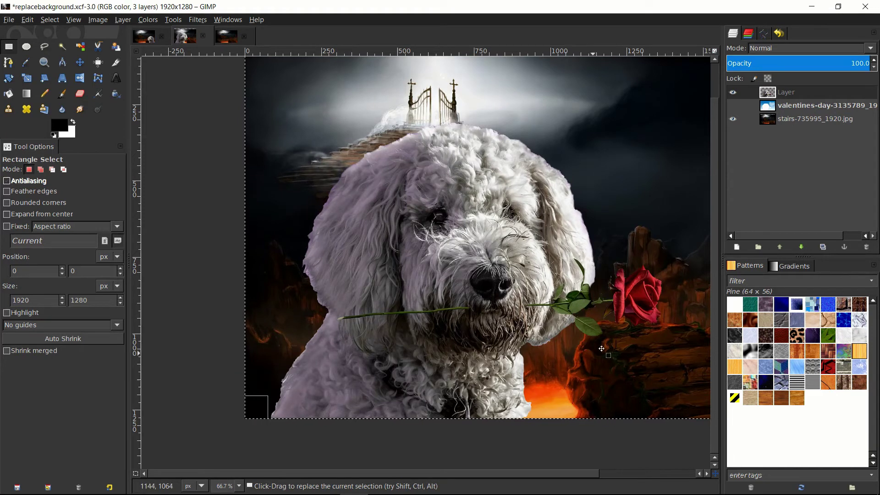
Add transparent Layer #1, load the dog layer's Alpha to Selection, and make Layer #1 active
left_click(739, 247, "shift")
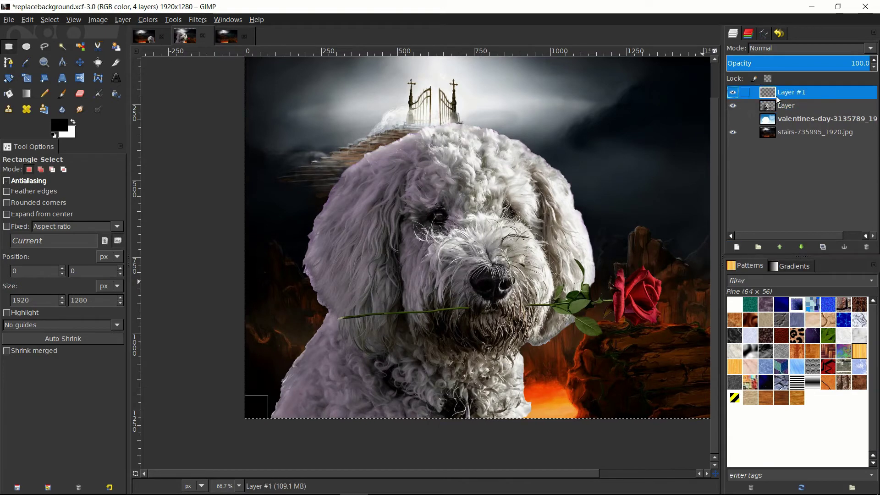
left_click(784, 106)
right_click(784, 105)
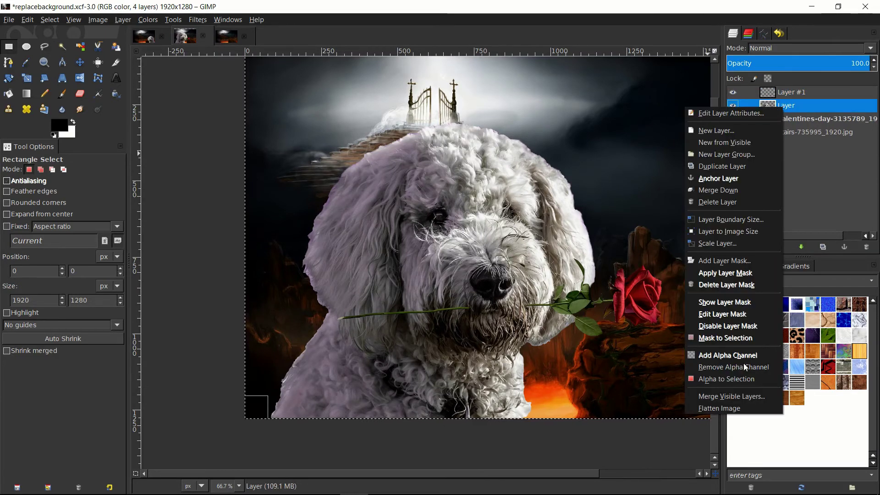
left_click(733, 378)
left_click(793, 93)
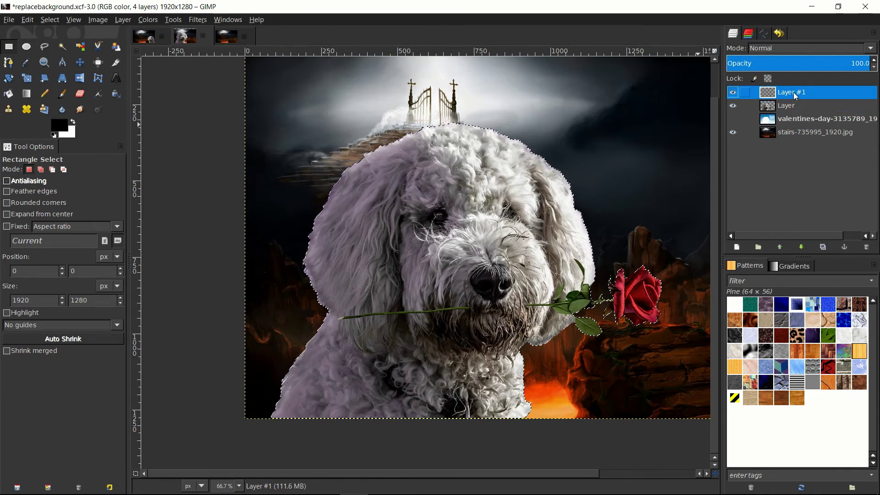
Set the foreground colour to an orange sampled from the lava glow
left_click(26, 95)
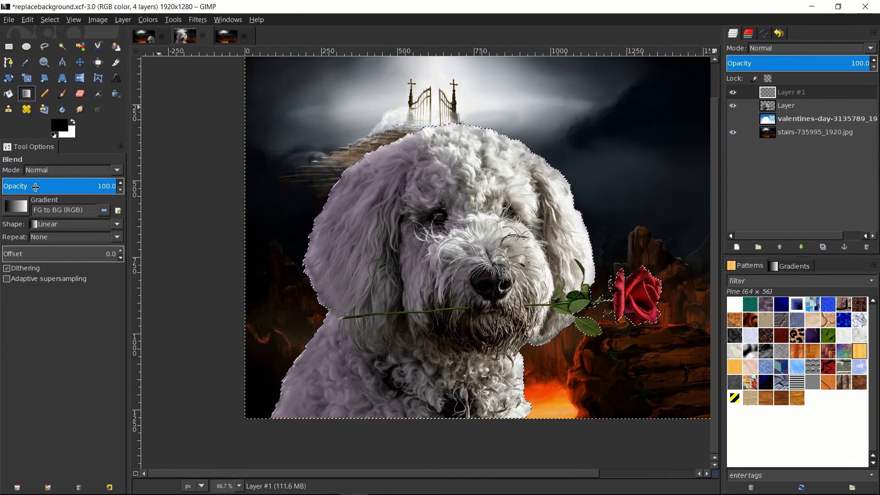
left_click(29, 64)
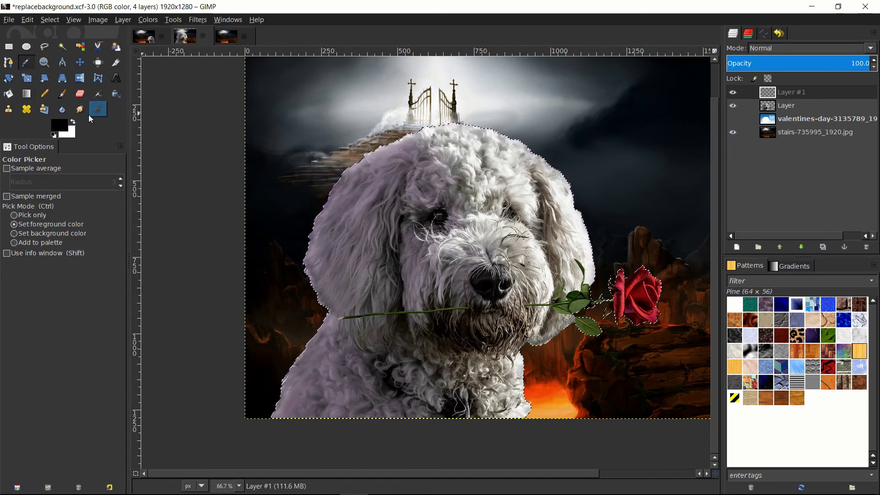
left_click(72, 121)
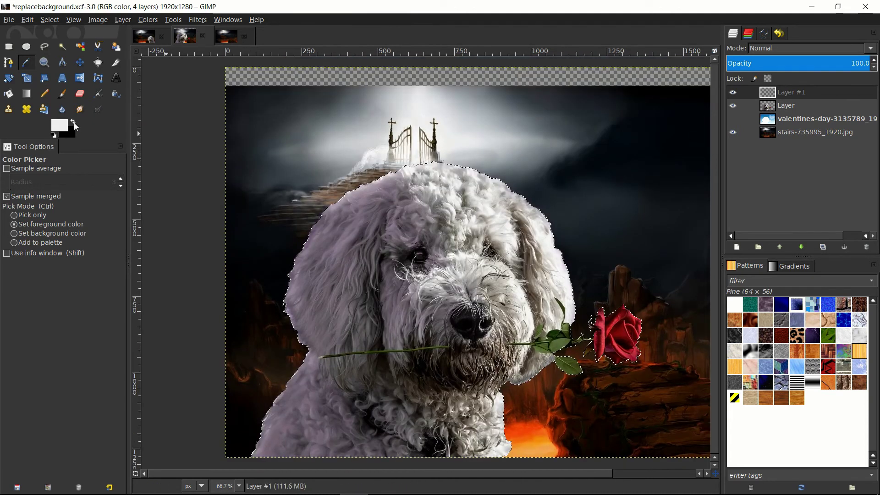
left_click(74, 123)
scroll(468, 257, "down", 5)
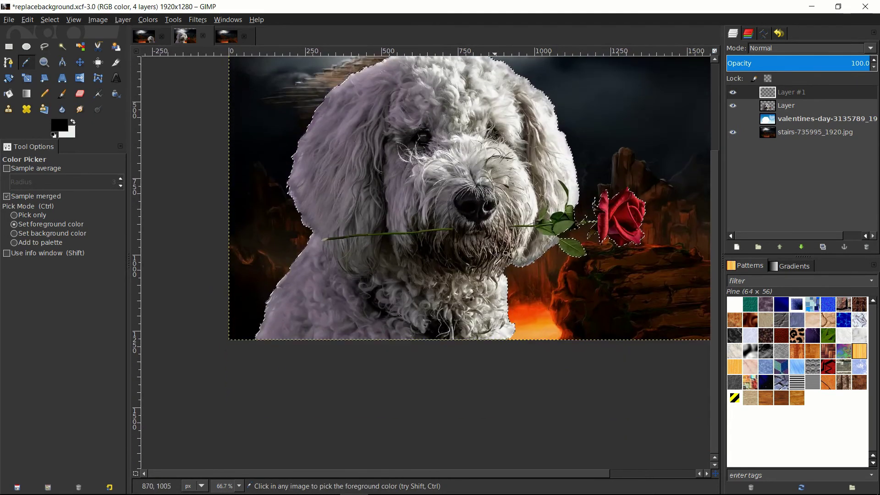
left_click(528, 325)
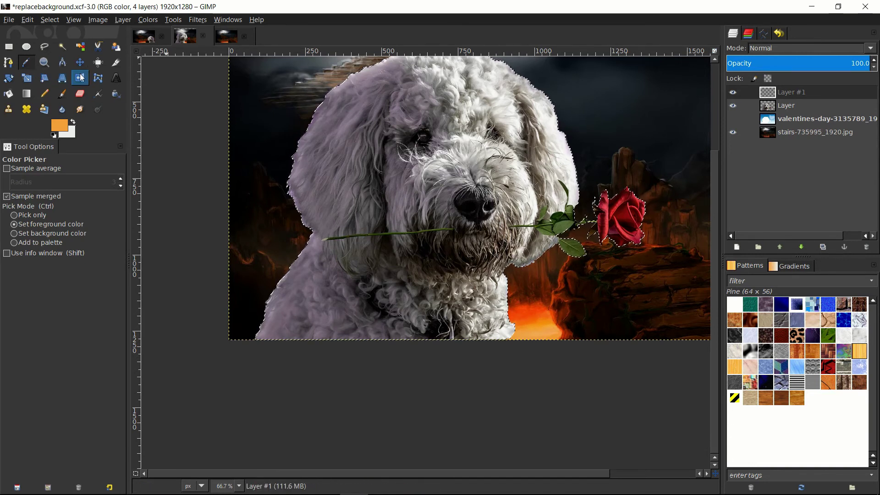
Draw the orange gradient on Layer #1 and move that layer beneath the dog layer
left_click(27, 93)
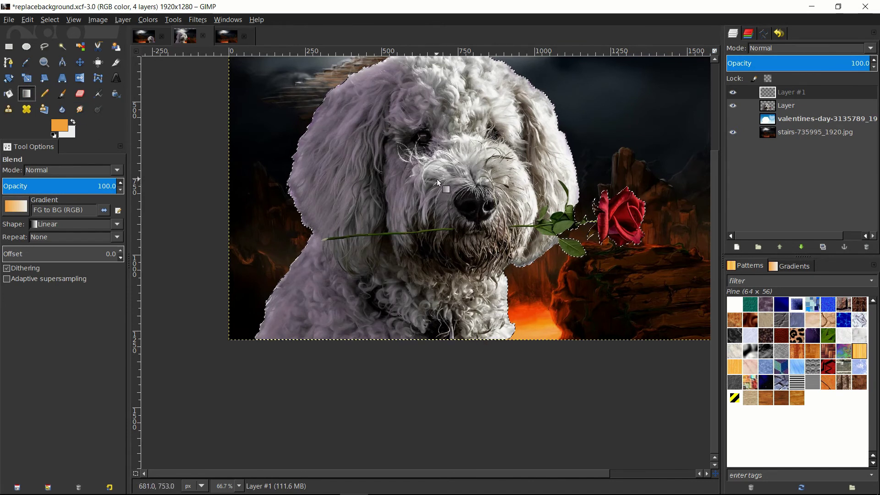
scroll(437, 183, "up", 3)
left_click_drag(434, 395, 436, 205)
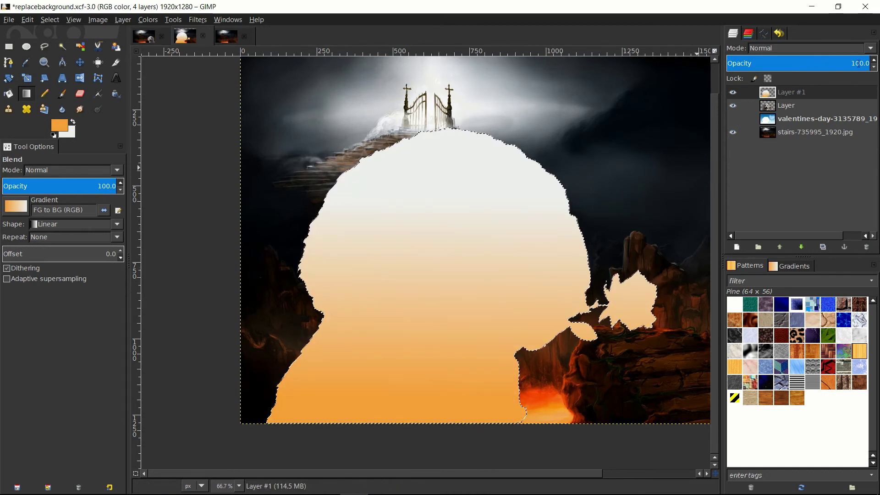
left_click_drag(842, 65, 737, 64)
key("ctrl+z")
mouse_move(801, 95)
left_mouse_down()
mouse_move(801, 111)
mouse_move(805, 102)
left_mouse_up()
Lower the dog layer's opacity to about 88%
left_click(805, 93)
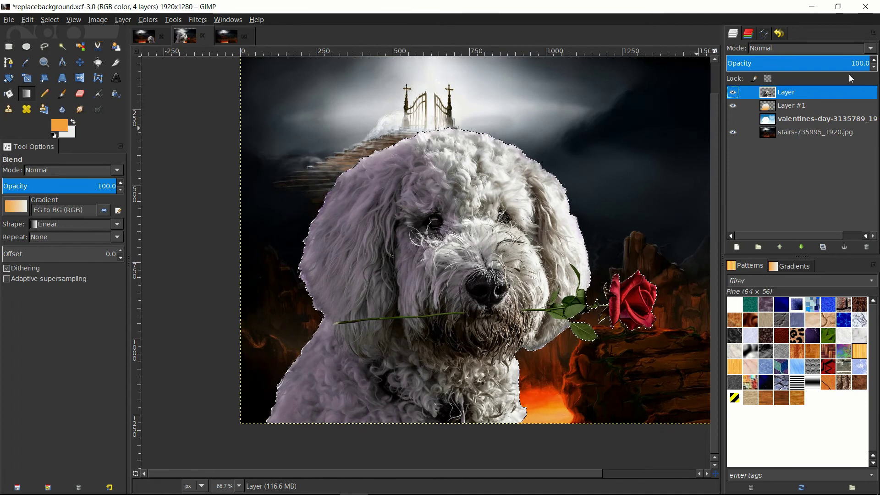
left_click_drag(854, 64, 862, 65)
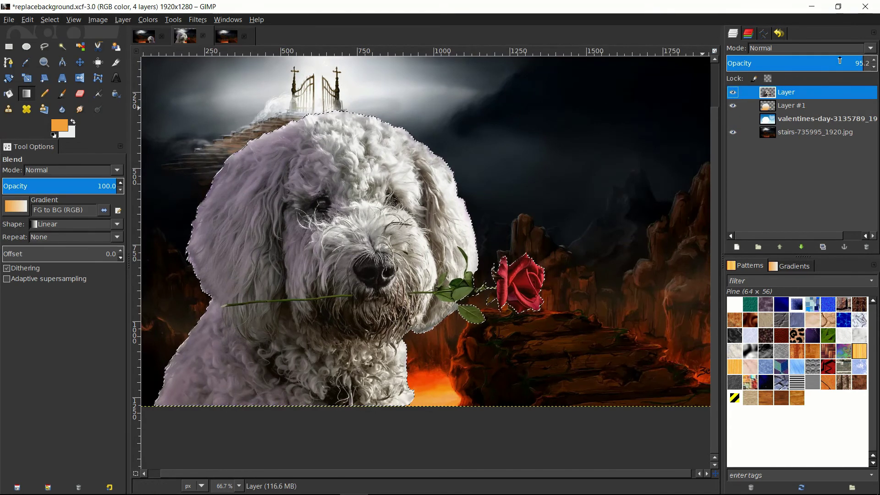
left_click_drag(861, 60, 853, 64)
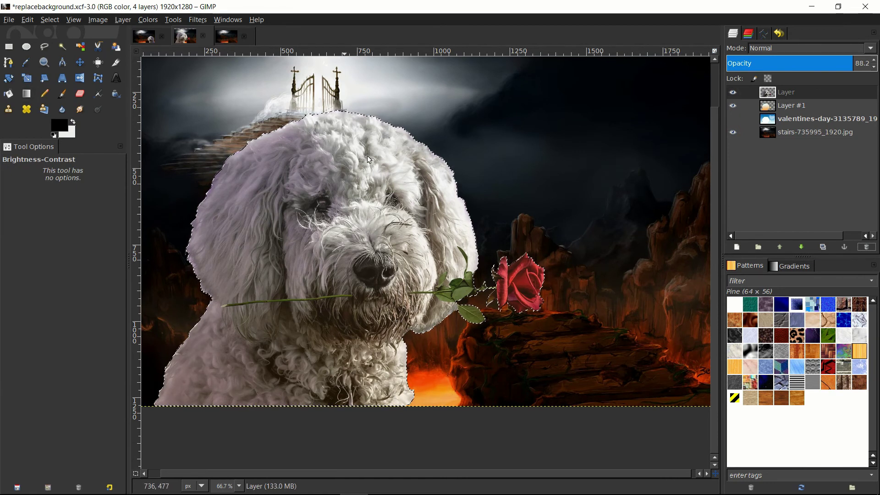
Darken the dog layer with brightness −27 and contrast 10, then raise its opacity to about 94%
left_click(148, 20)
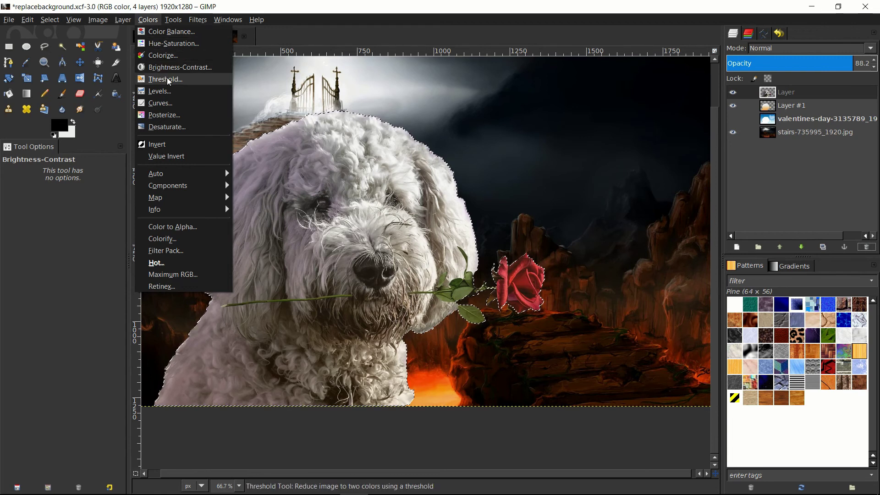
left_click(180, 67)
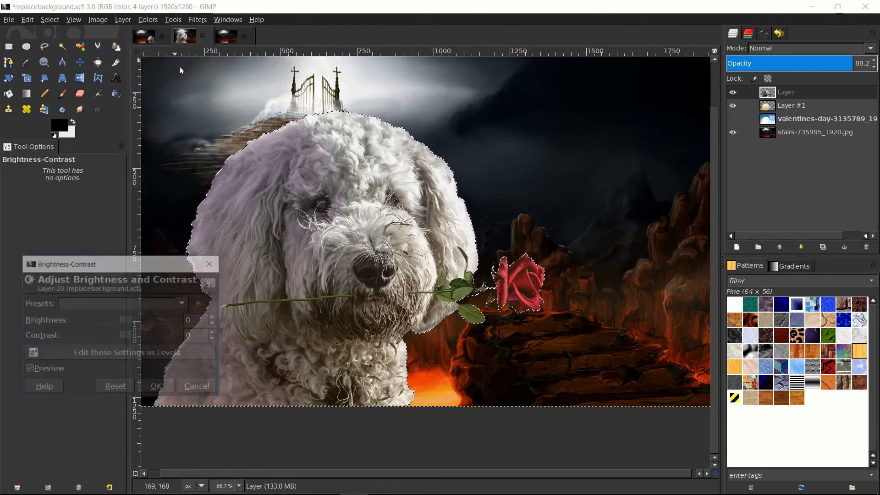
mouse_move(126, 321)
left_mouse_down()
mouse_move(114, 323)
mouse_move(130, 334)
left_mouse_up()
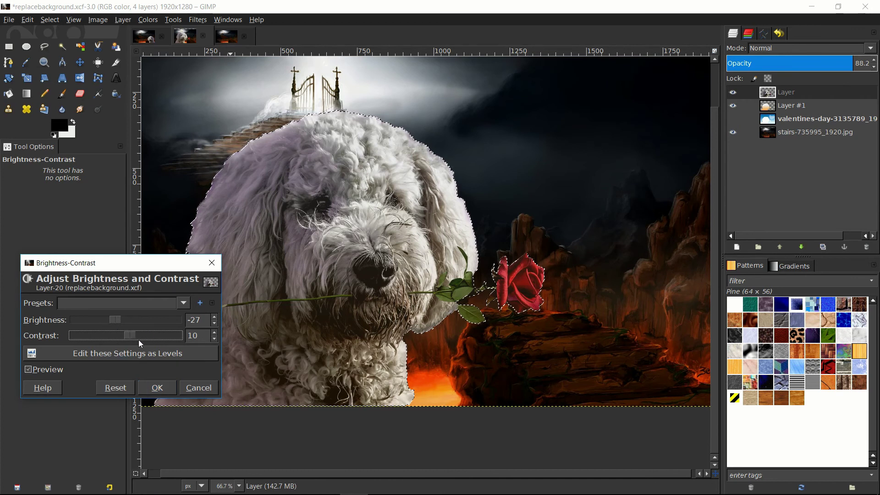
left_click(159, 388)
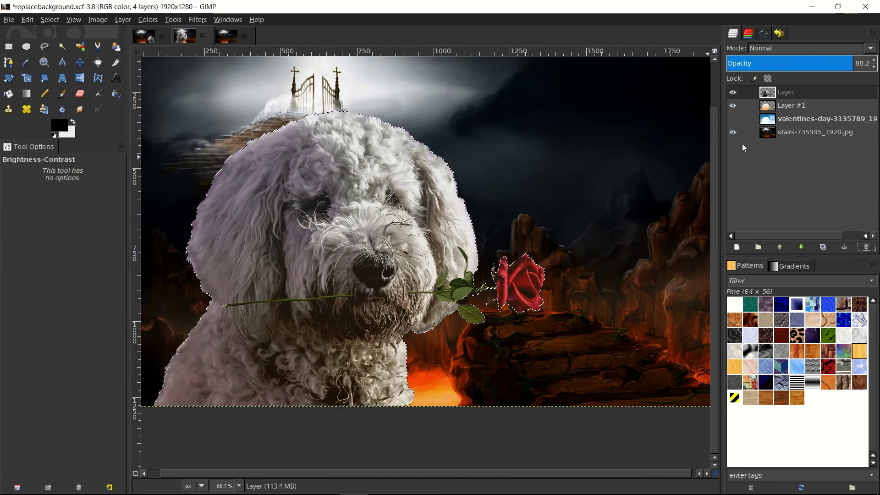
left_click_drag(848, 63, 865, 64)
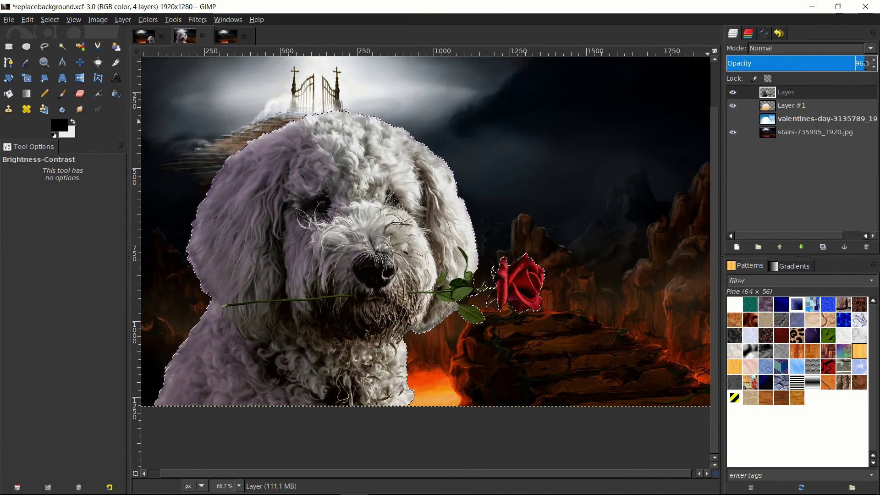
left_click_drag(857, 62, 862, 61)
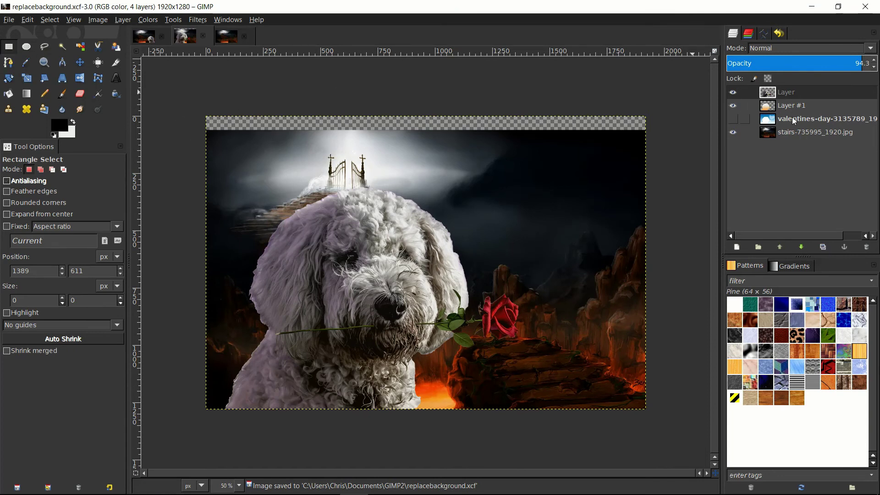
Delete the hidden valentines-day layer
left_click(806, 122)
left_click(807, 133)
left_click(807, 123)
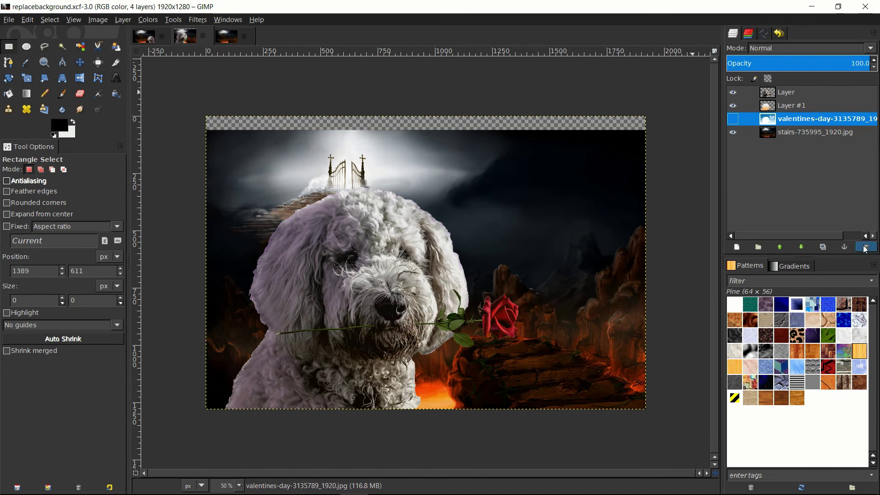
left_click(865, 247)
With the stairs layer active, autocrop the image to 2177×1223
left_click(804, 118)
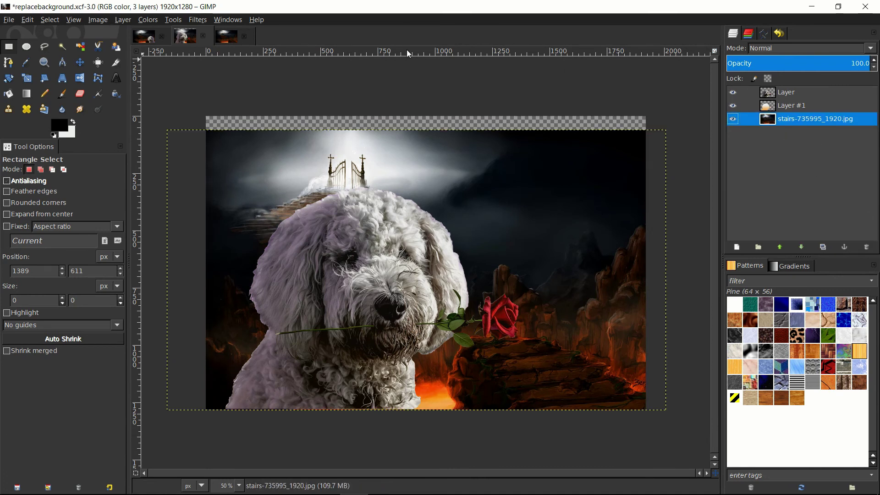
left_click(97, 21)
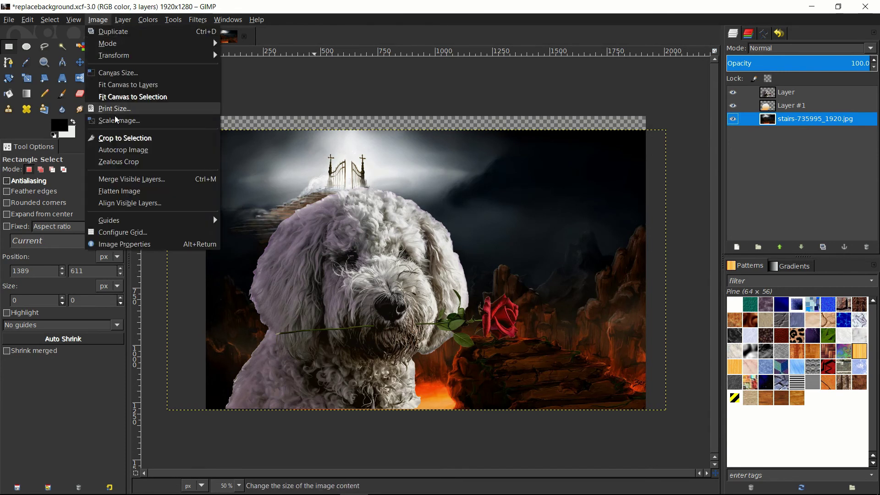
left_click(130, 150)
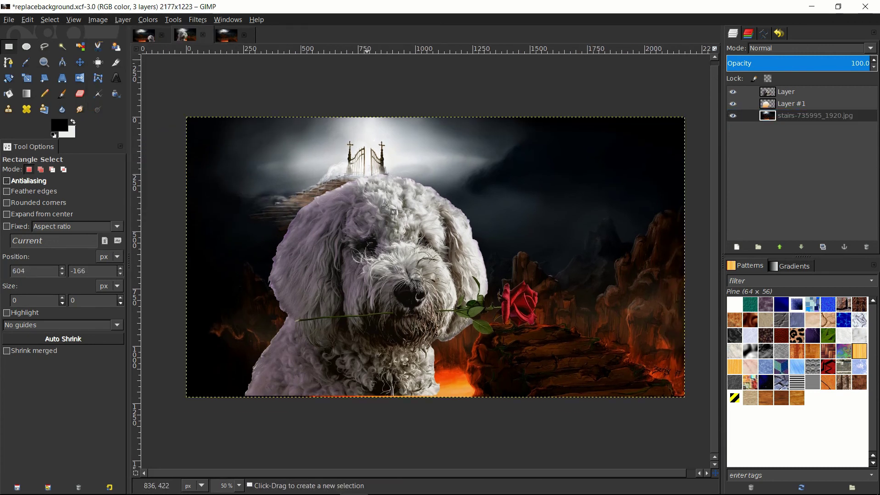
Zoom in on the bottom edge and nudge Layer #1 down 2 px with the Move tool
scroll(394, 244, "down", 2)
scroll(391, 270, "up", 3, "ctrl")
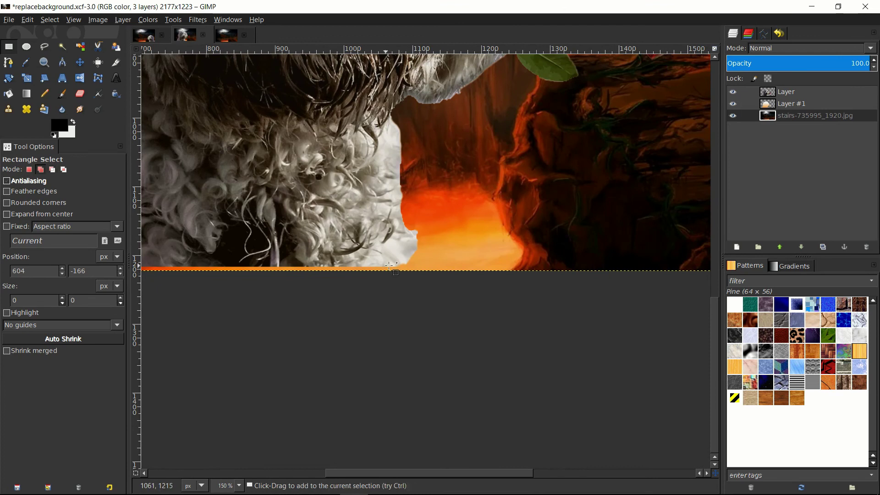
scroll(400, 273, "left", 3)
scroll(284, 259, "left", 6)
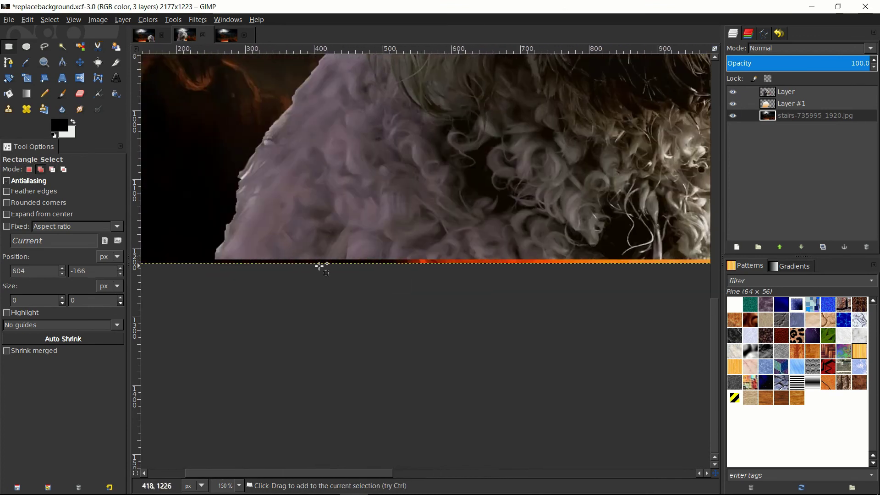
scroll(459, 268, "right", 5)
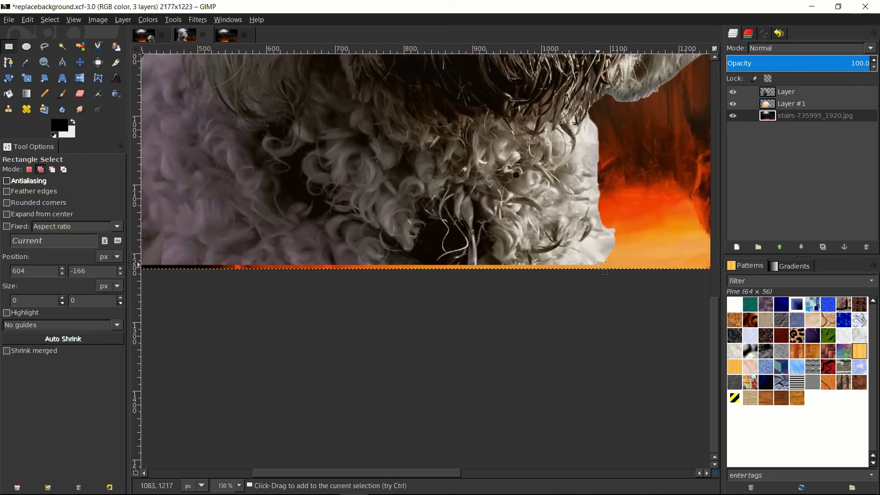
scroll(639, 248, "down", 1)
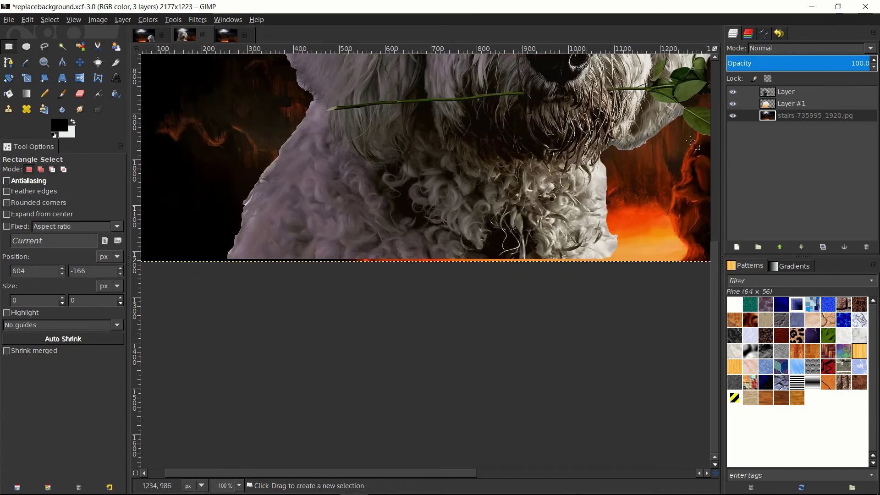
left_click(802, 104)
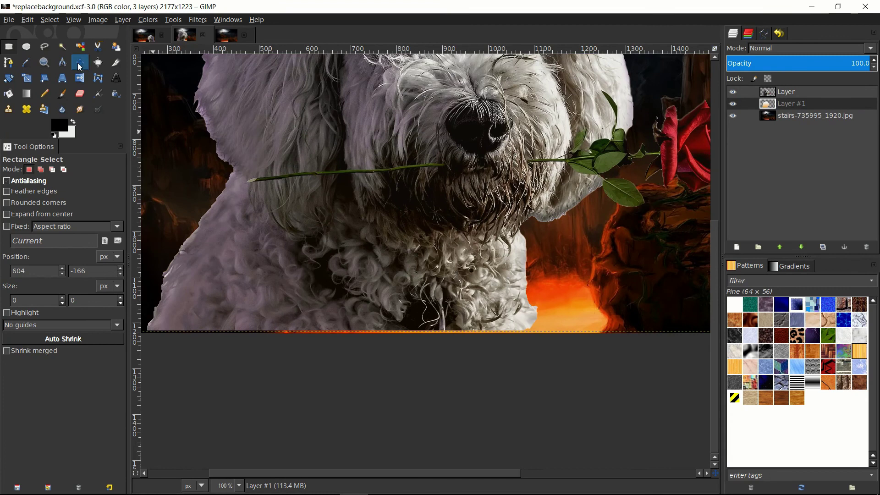
left_click(79, 62)
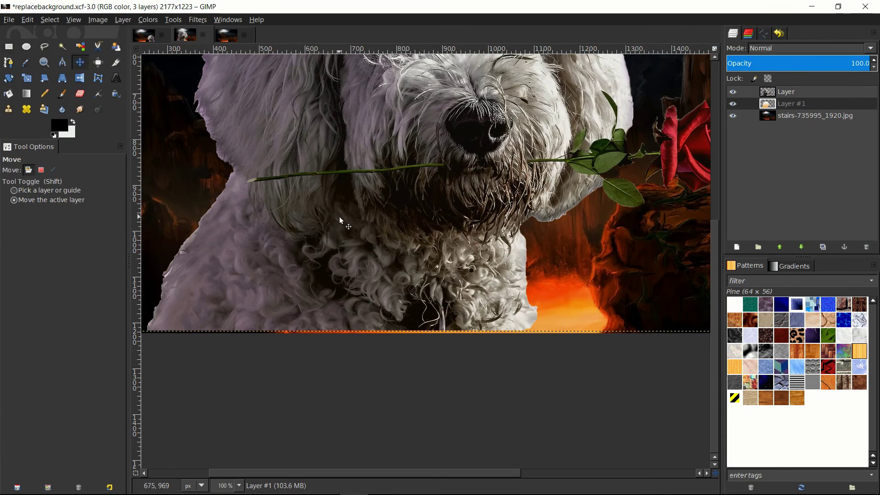
left_click_drag(339, 220, 339, 221)
Nudge the dog layer down 1 px to close the bottom gap
left_click(797, 95)
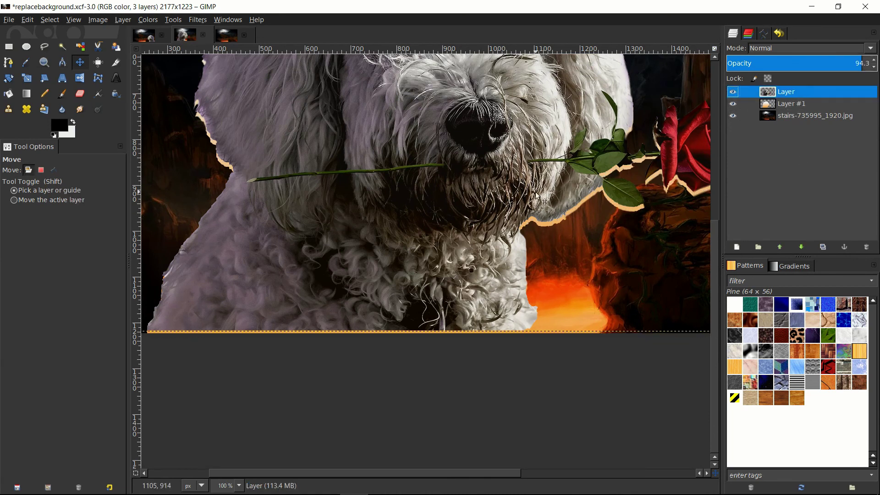
left_click_drag(383, 207, 383, 211)
scroll(383, 213, "down", 1)
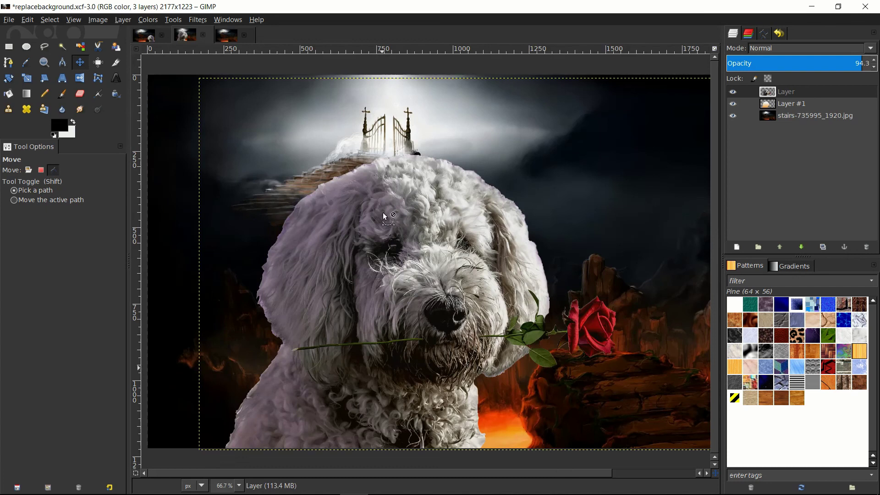
key("r")
scroll(275, 78, "down", 1)
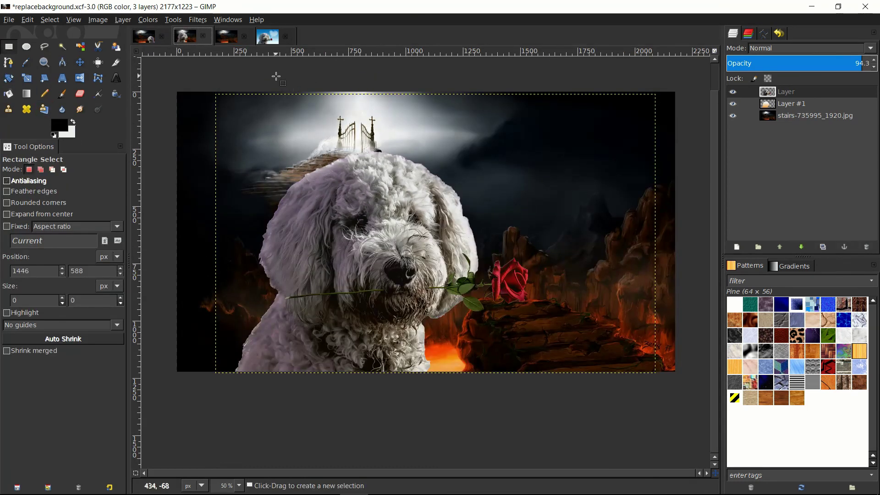
left_click(268, 36)
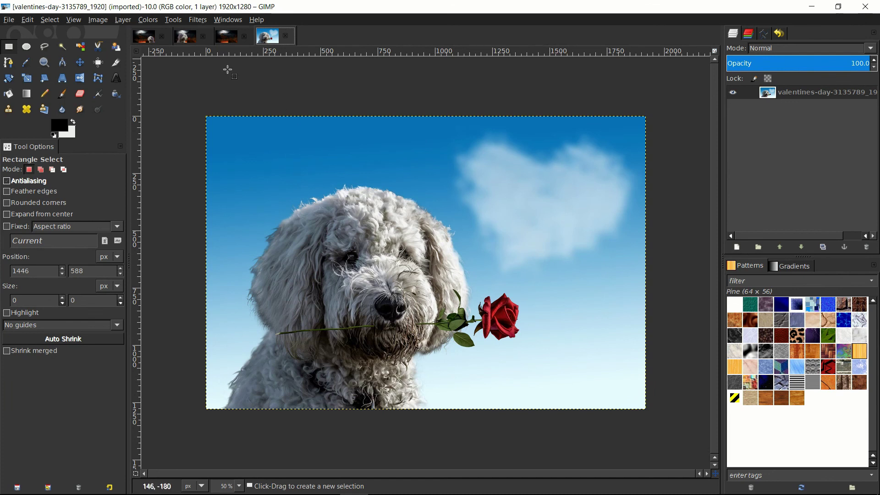
left_click(186, 39)
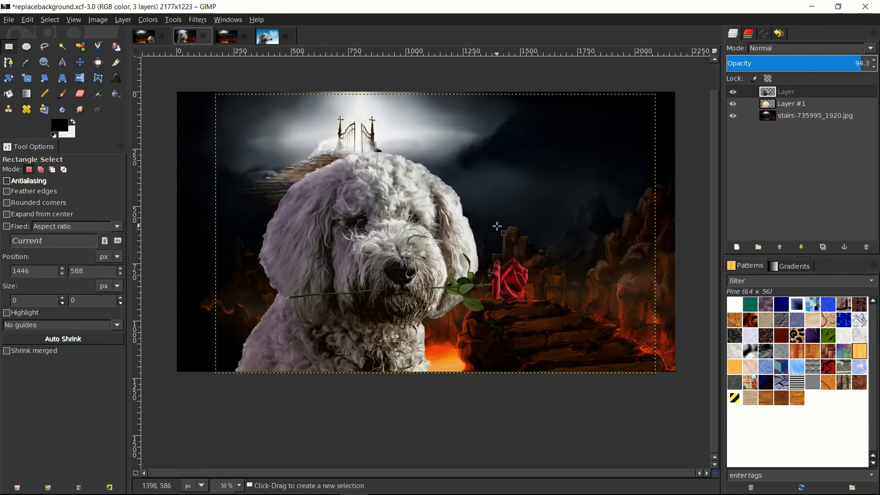